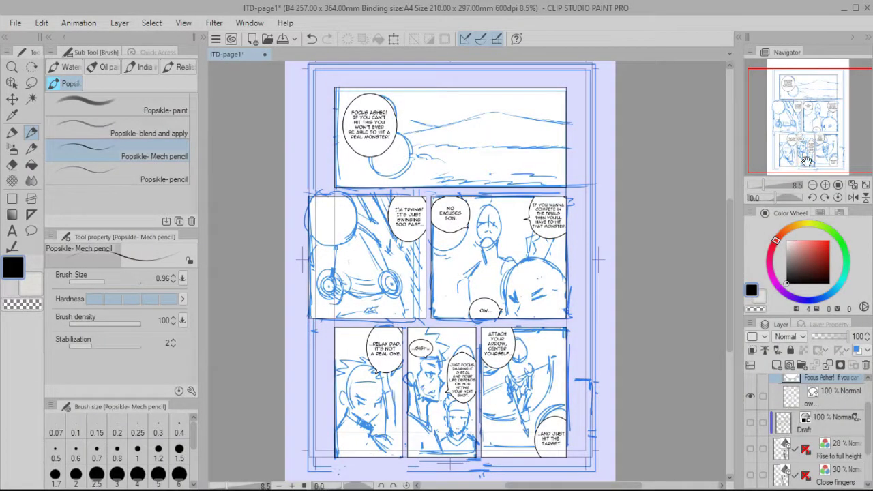
- Preview the Draft layer over the page's blue storyboard sketch by toggling its visibility
drag(805, 139, 803, 143)
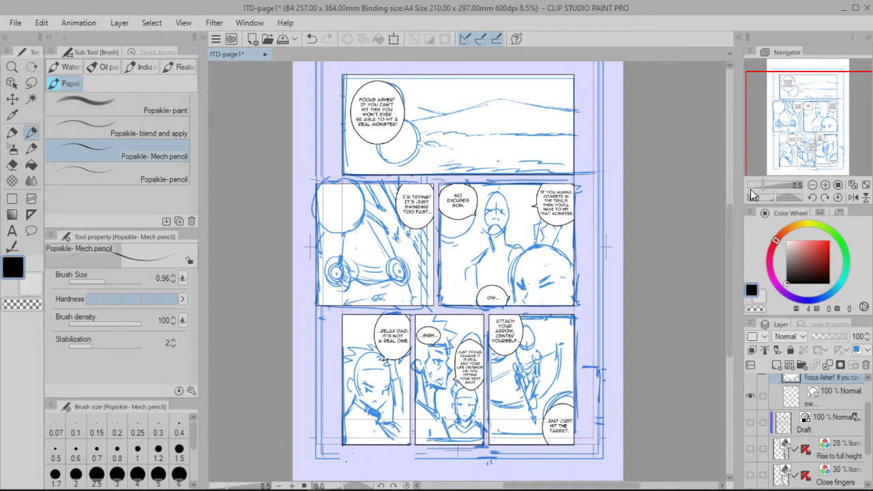
drag(785, 150, 783, 151)
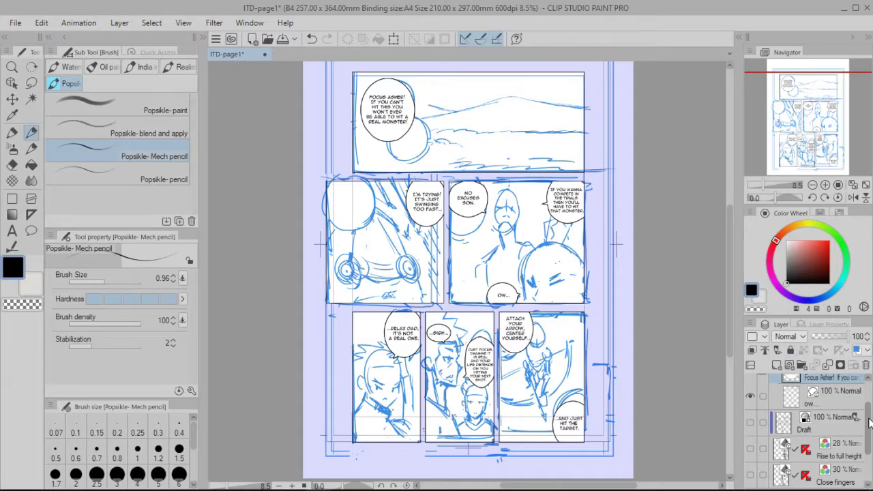
drag(869, 422, 871, 415)
key(ctrl+plus)
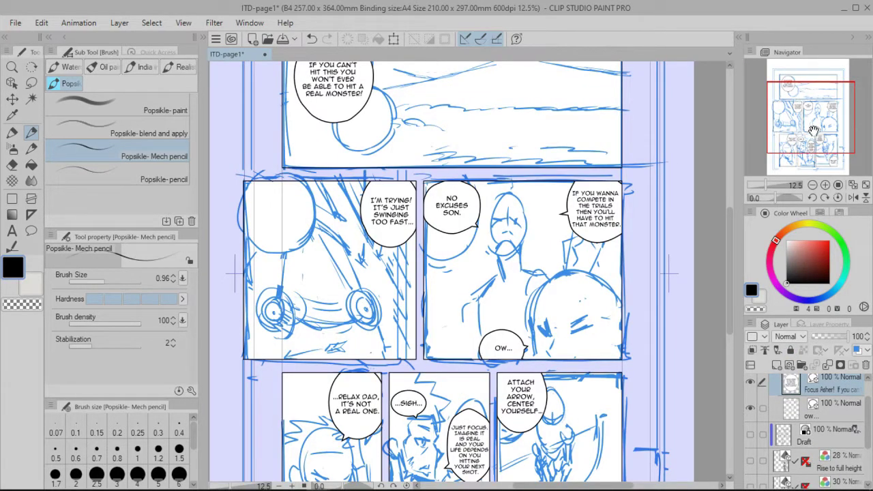
drag(813, 130, 803, 133)
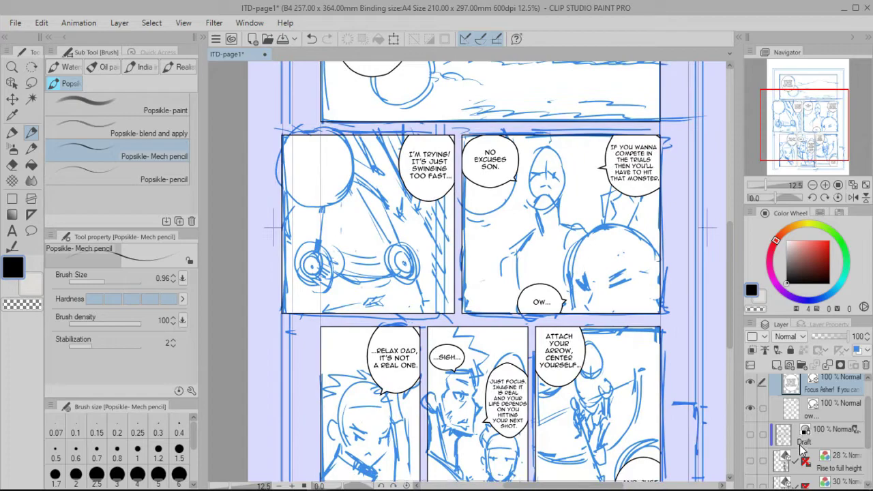
drag(870, 416, 870, 438)
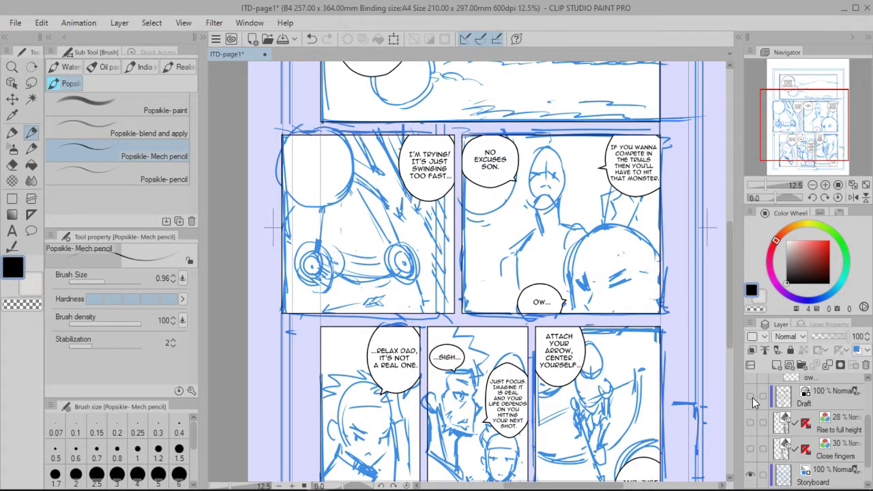
click(751, 397)
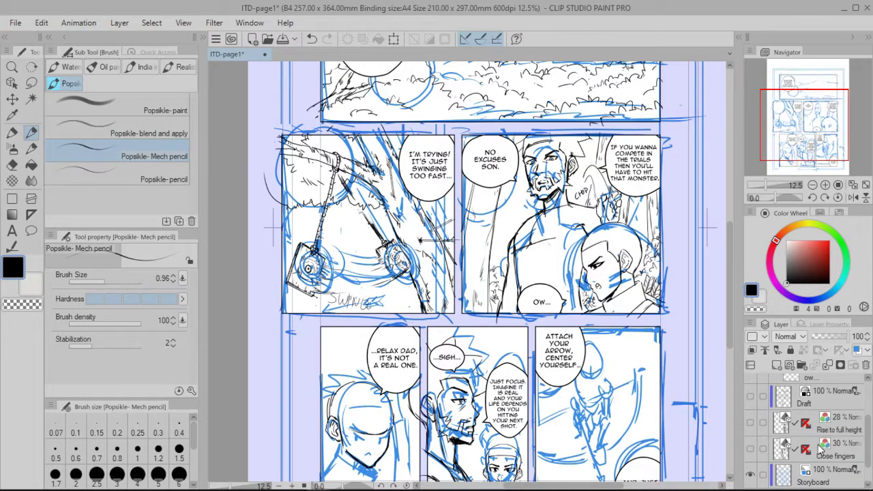
- Set the Storyboard layer's opacity to 40% and show the Draft layer over it
click(791, 480)
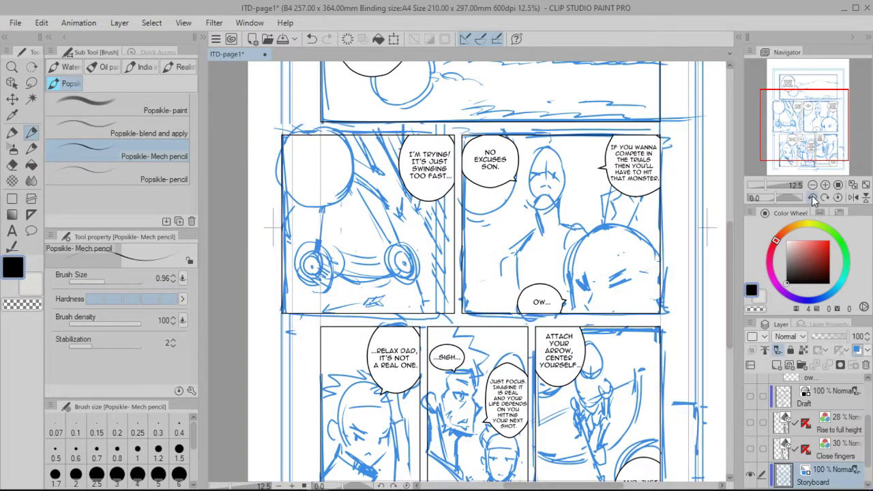
click(829, 338)
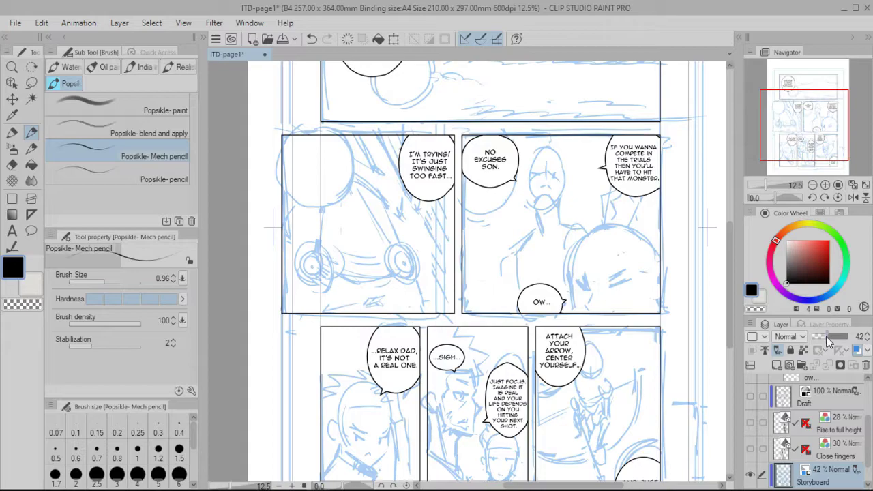
drag(827, 339, 824, 339)
mouse_move(793, 146)
mouse_down()
mouse_move(793, 130)
mouse_move(785, 129)
mouse_move(792, 125)
mouse_move(788, 154)
mouse_up()
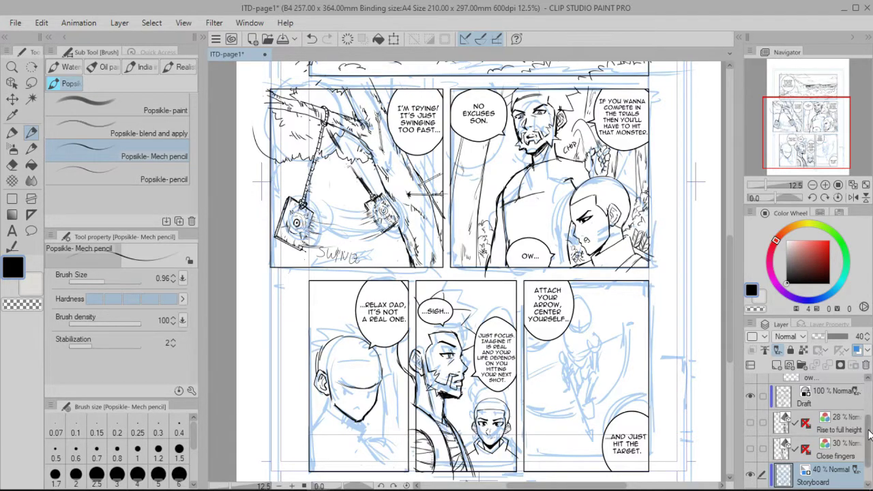
- Focus on the "No excuses son" panel, collapse the Frame 1 folder and hide the Draft layer
drag(869, 433, 869, 399)
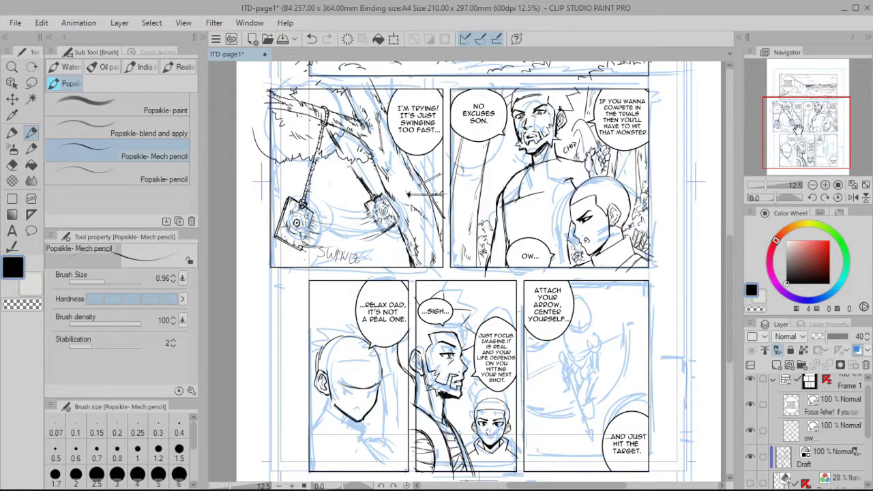
drag(797, 129, 800, 126)
click(825, 185)
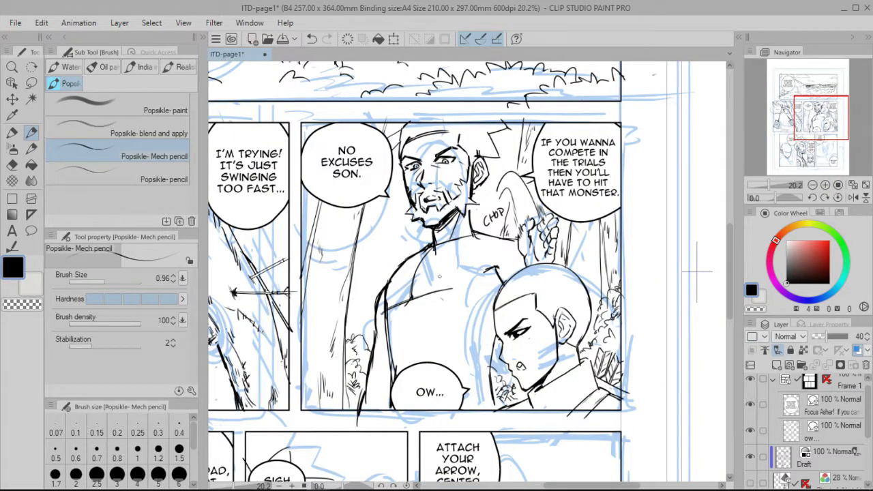
mouse_move(799, 273)
mouse_down()
mouse_move(808, 266)
mouse_move(754, 289)
mouse_up()
drag(802, 126, 798, 125)
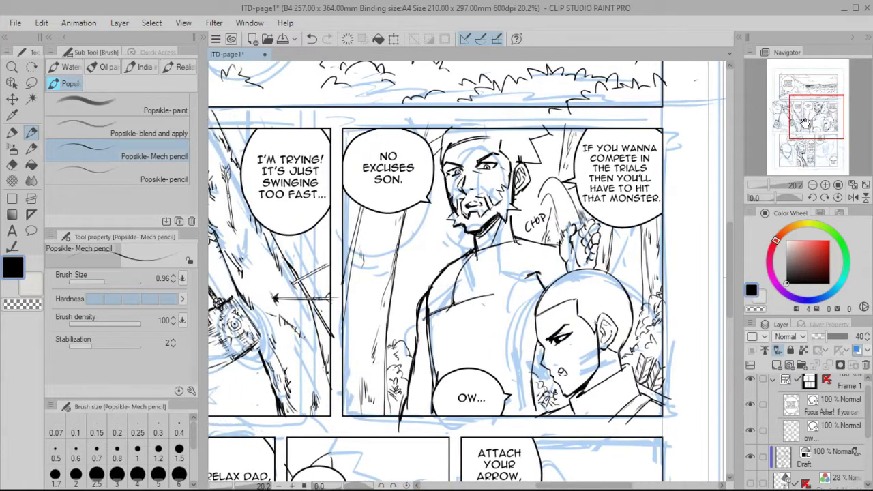
drag(868, 417, 870, 411)
click(773, 387)
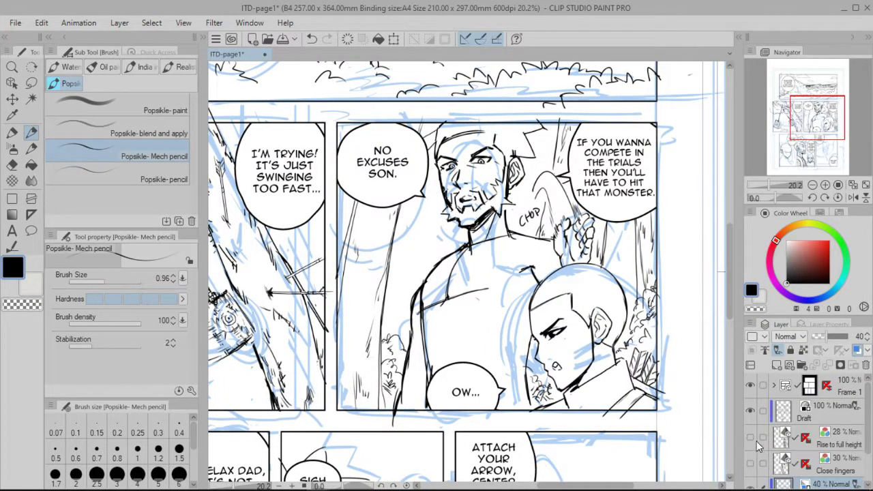
click(750, 409)
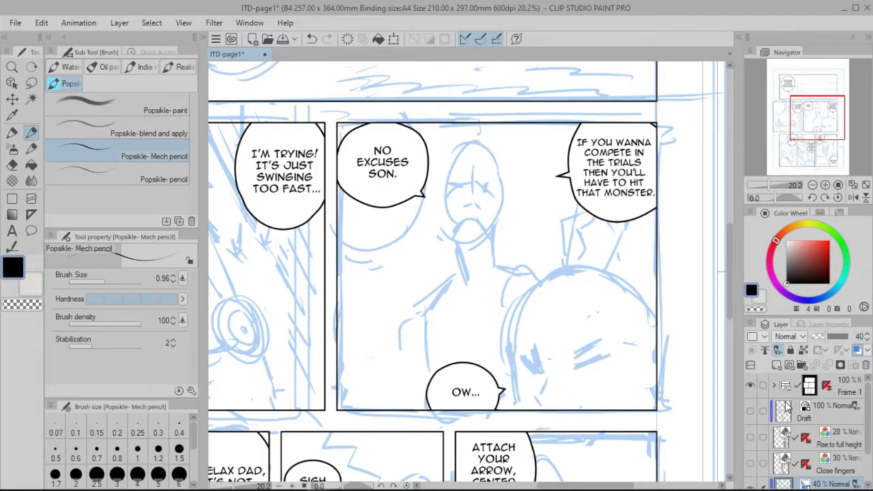
- Show only the Close fingers 3D figure over the storyboard and raise its layer opacity to 100%
drag(864, 408, 866, 428)
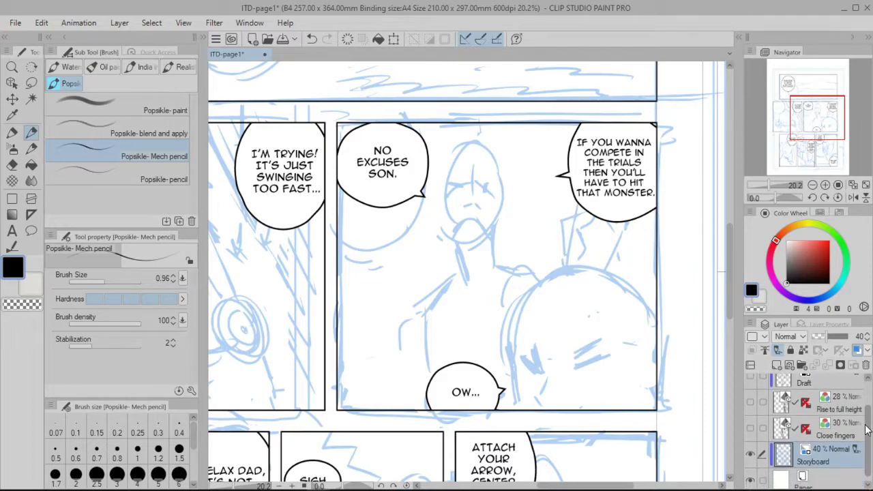
click(751, 404)
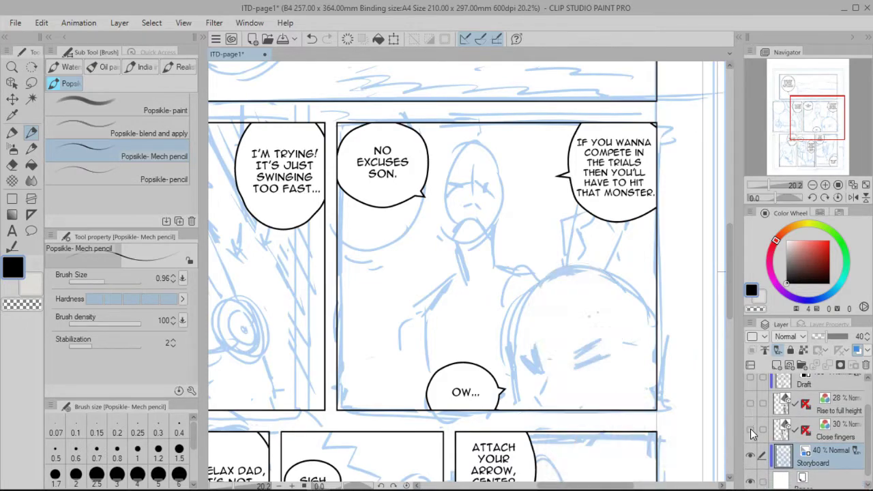
click(750, 428)
click(749, 404)
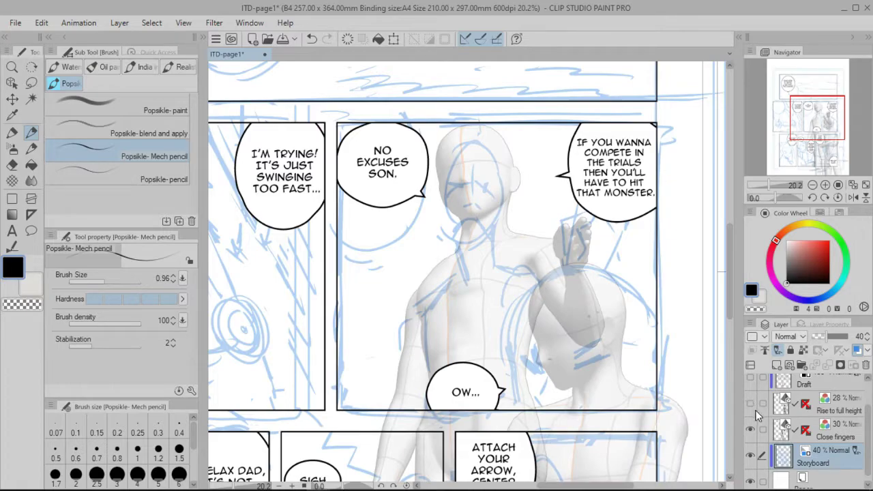
click(749, 405)
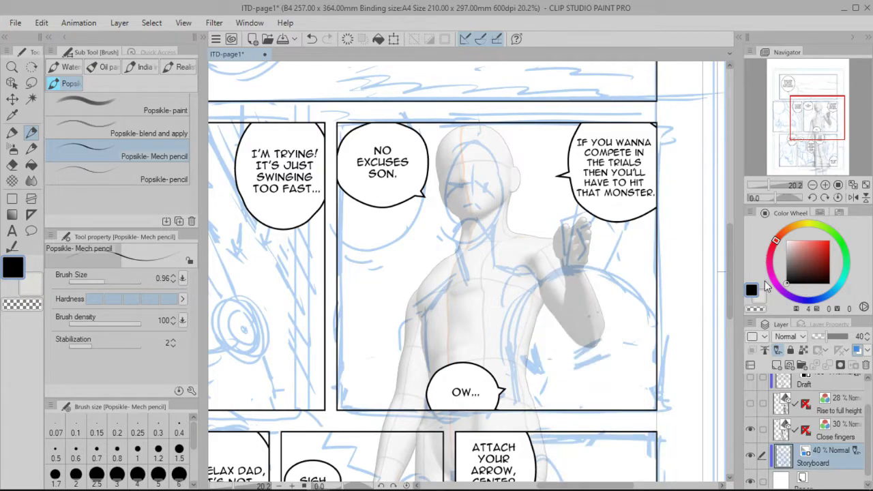
click(784, 437)
click(832, 335)
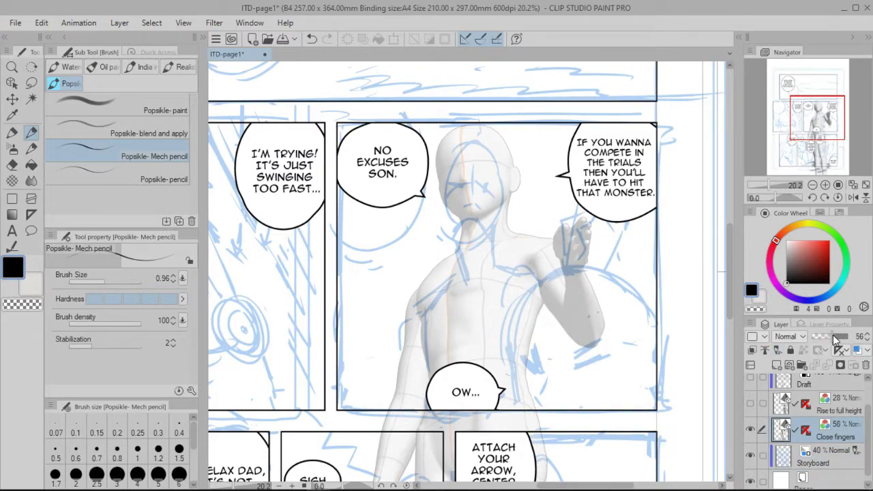
drag(833, 334, 858, 336)
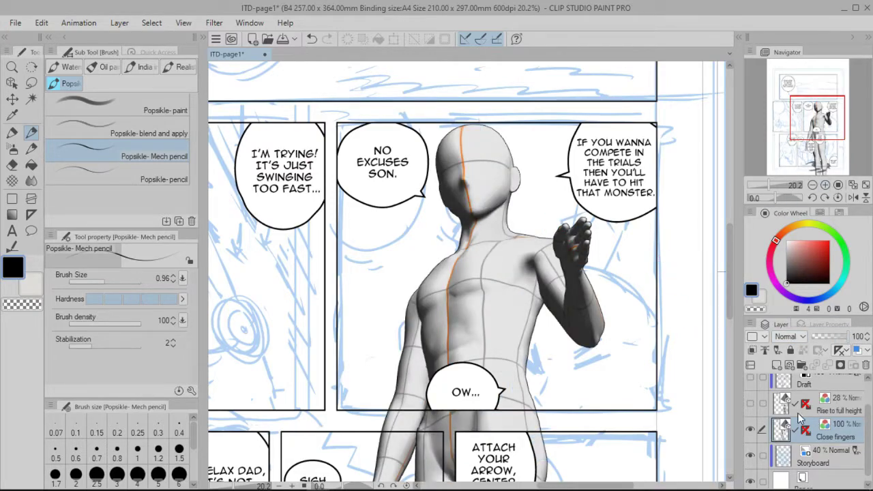
- Show the Rise to full height 3D figure as well and set its layer opacity to 100%
click(751, 402)
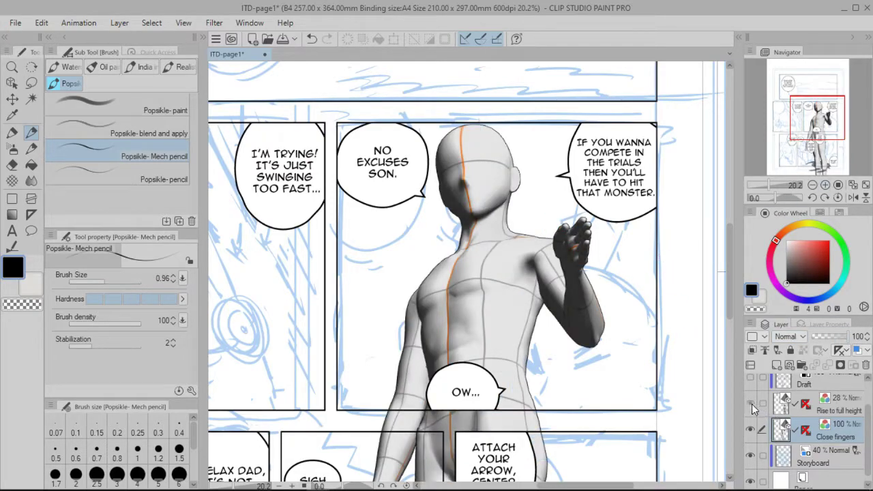
click(786, 397)
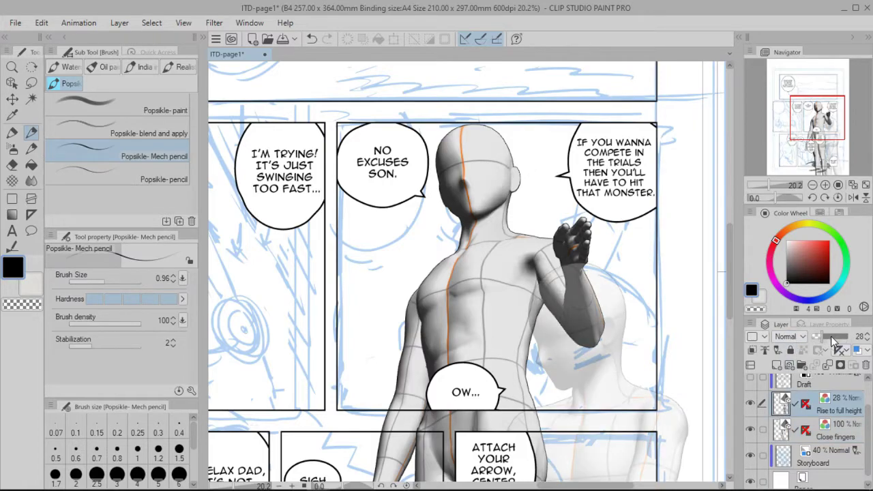
drag(831, 336, 851, 336)
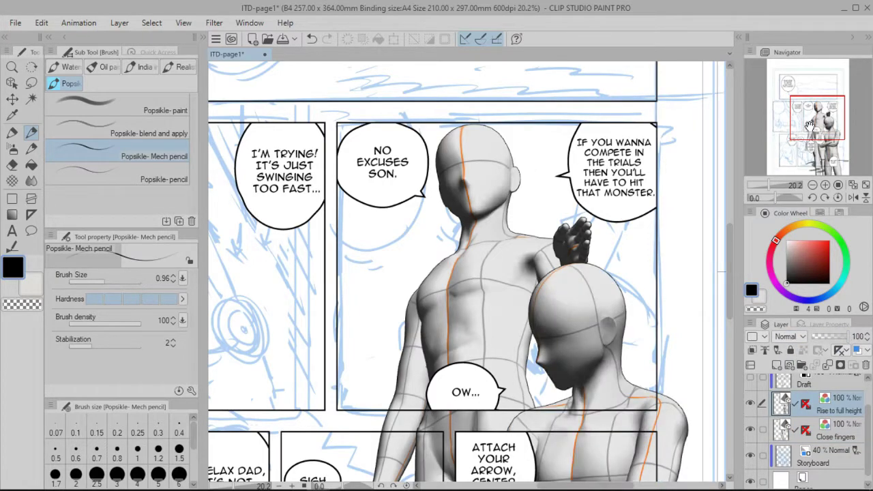
- Show the Draft layer over the two 3D figures in the "No excuses son" panel
drag(810, 130, 807, 128)
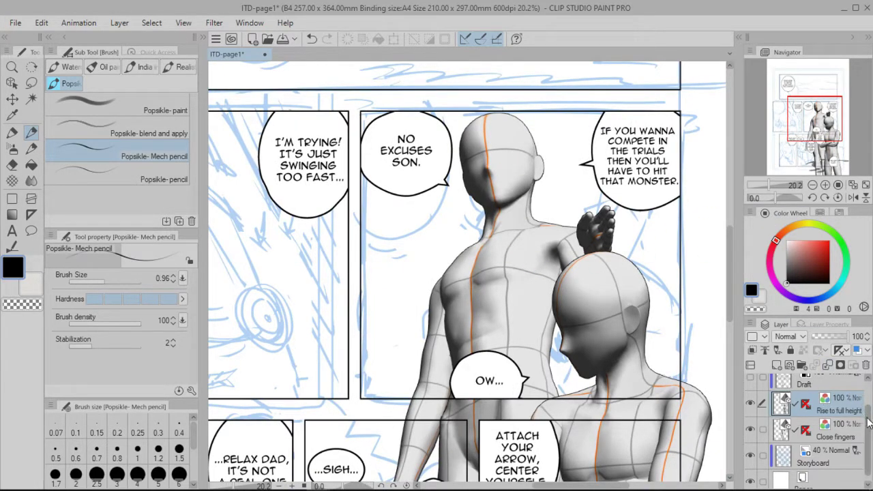
scroll(869, 399, up, 2)
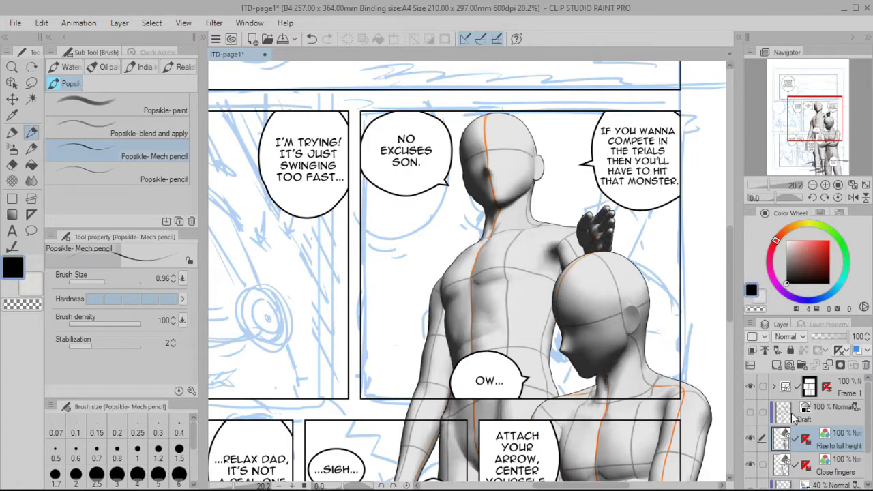
click(750, 411)
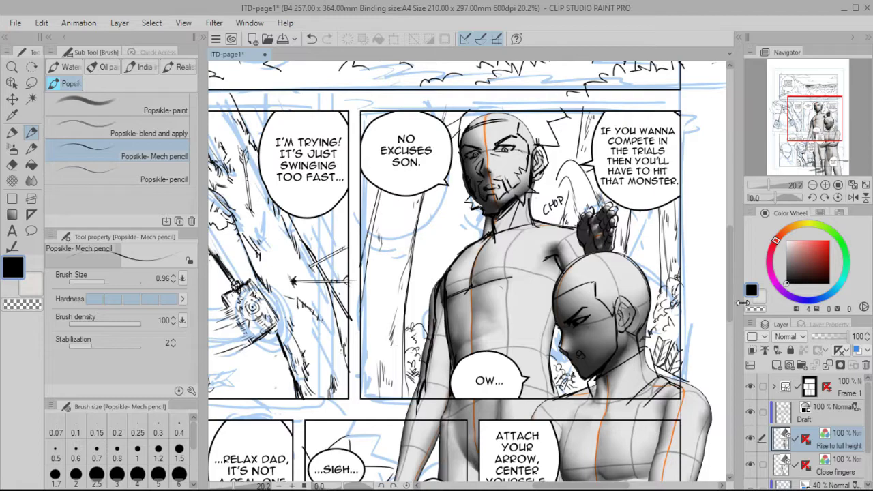
drag(812, 120, 812, 128)
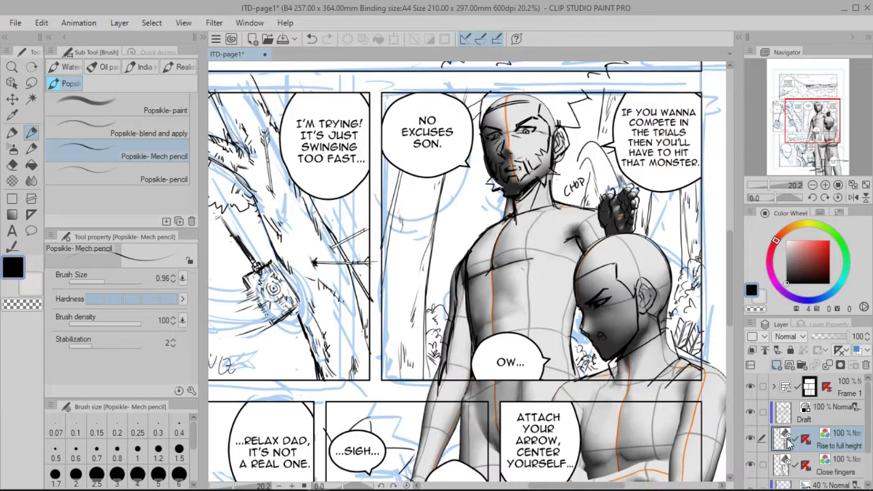
- Hide the Rise to full height and Close fingers 3D figure layers
click(750, 437)
click(750, 466)
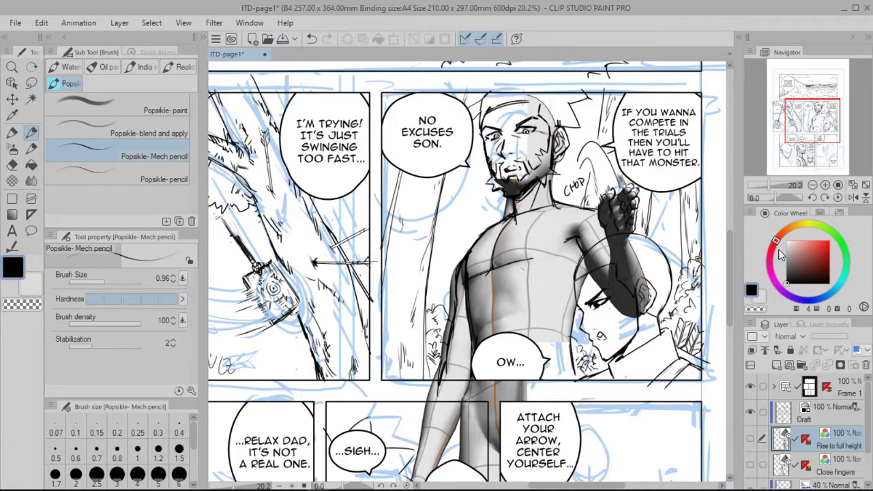
drag(807, 126, 801, 123)
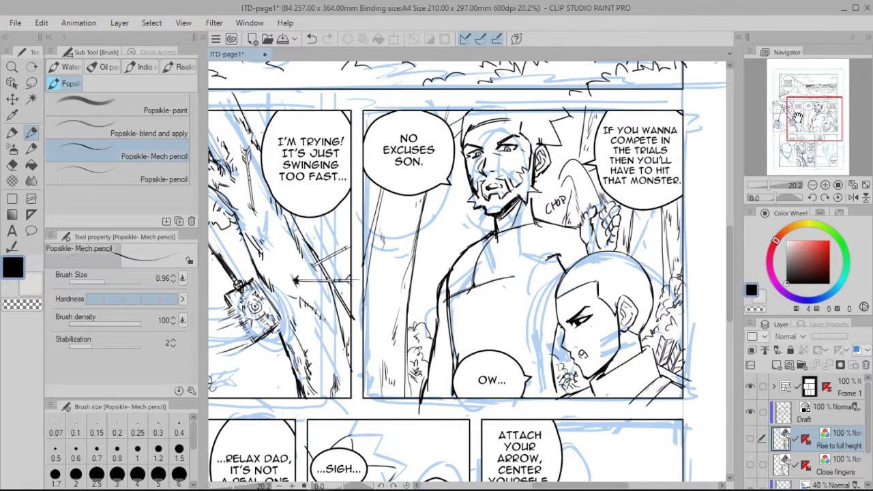
- Make the Draft layer active for drawing in the page's bottom row of panels
drag(822, 131, 799, 158)
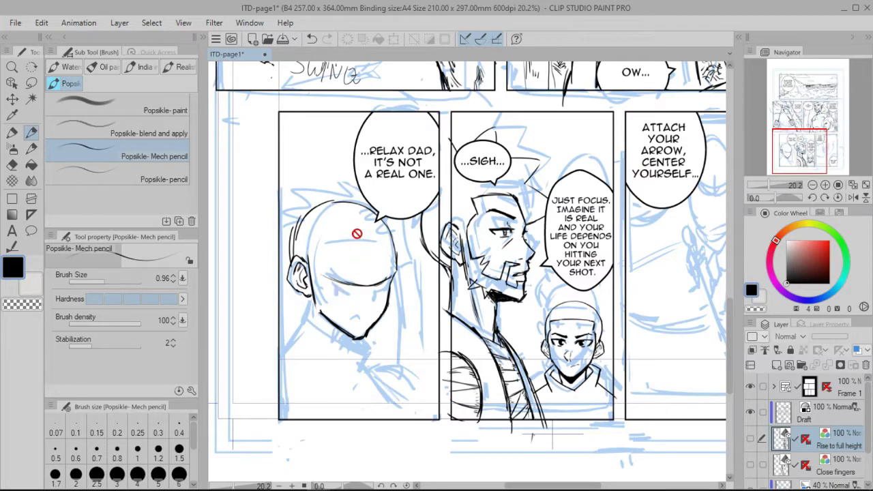
click(792, 413)
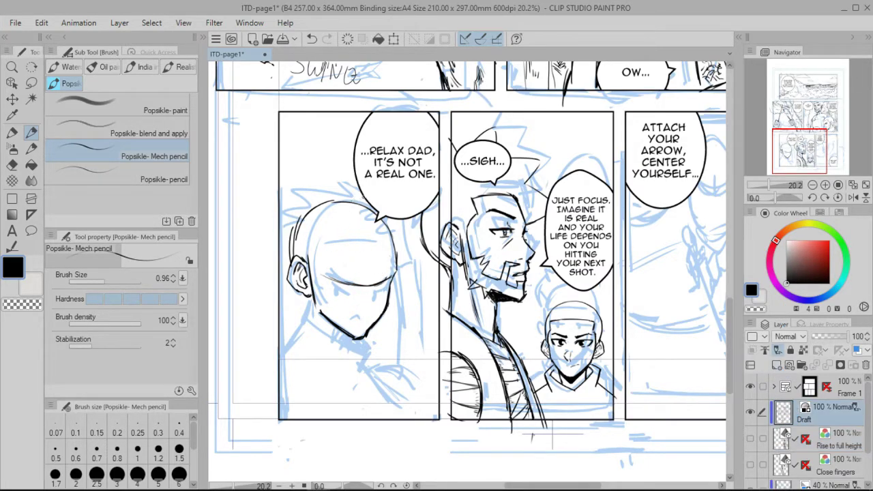
- Try sketching jagged hair strokes on the boy's head beneath the "Relax Dad" speech bubble, and undo them
drag(354, 202, 374, 217)
drag(365, 218, 422, 262)
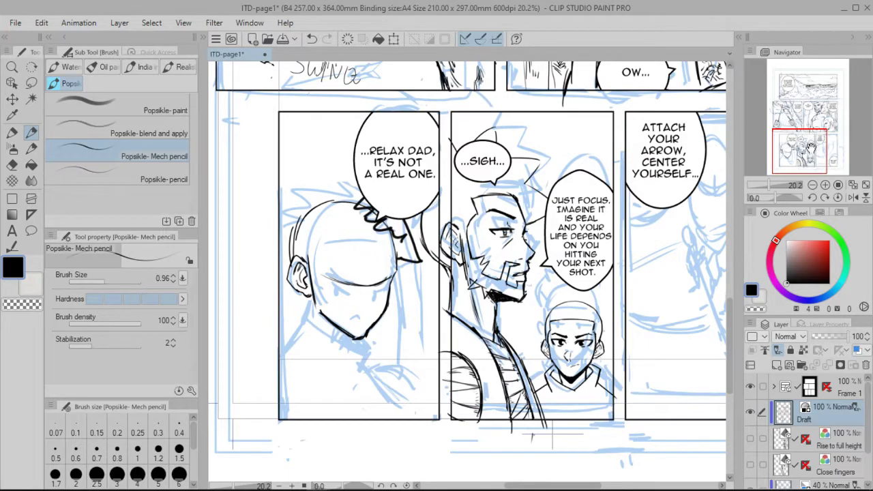
key(ctrl+z)
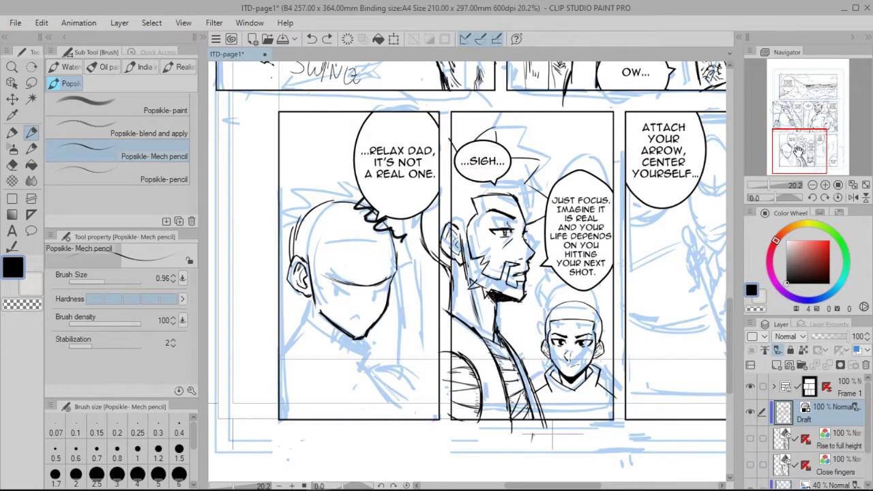
key(ctrl+z)
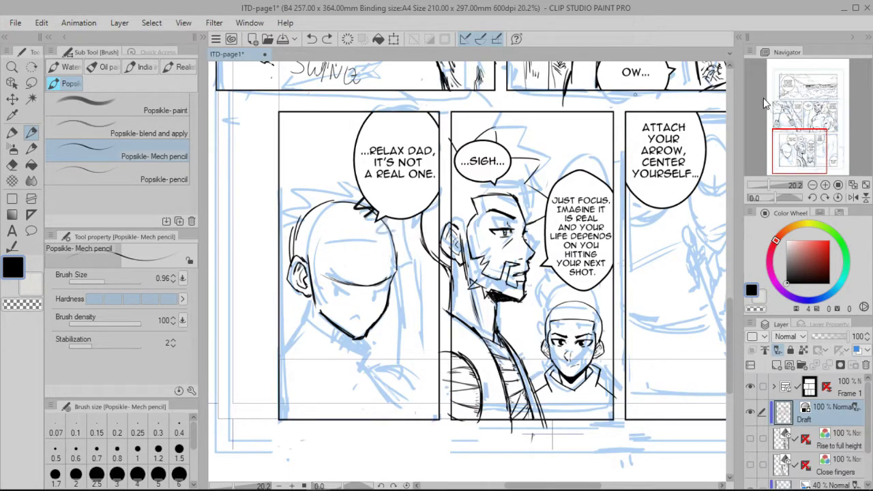
key(ctrl+z)
mouse_move(795, 142)
mouse_down()
mouse_move(804, 120)
mouse_move(789, 147)
mouse_up()
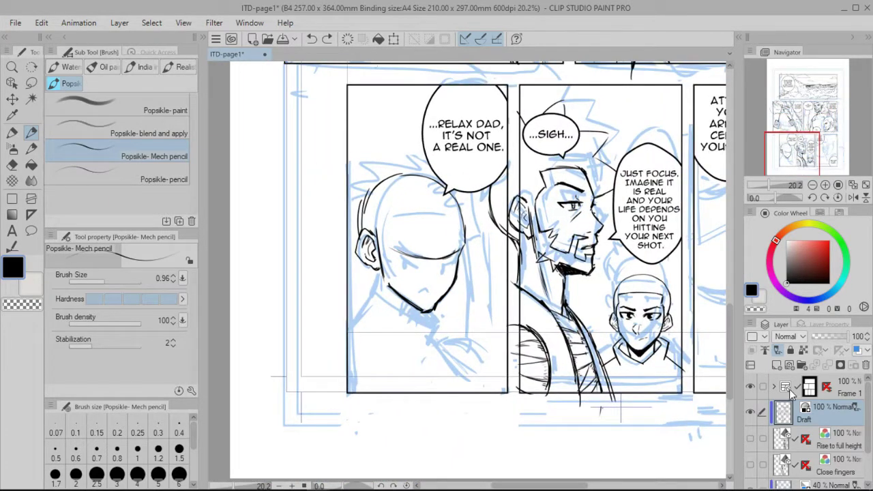
- Make the Rise to full height layer active and open the 3D category of the material library
click(783, 442)
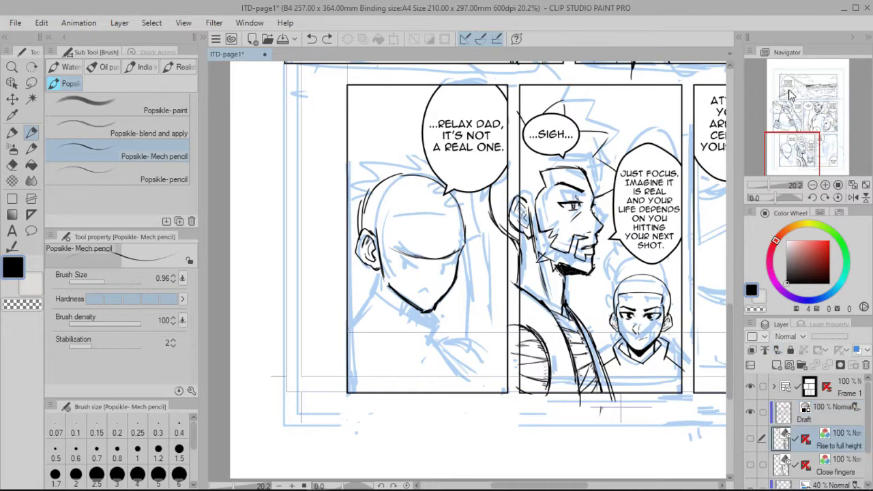
drag(796, 153, 798, 150)
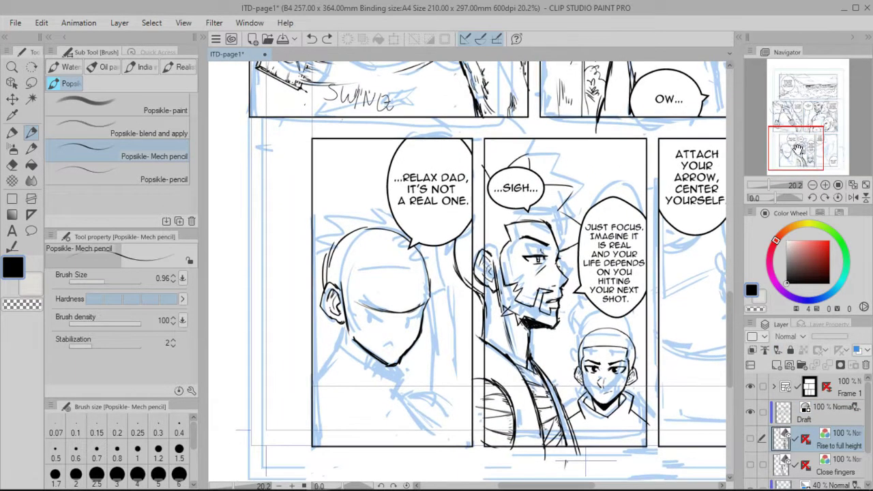
click(203, 38)
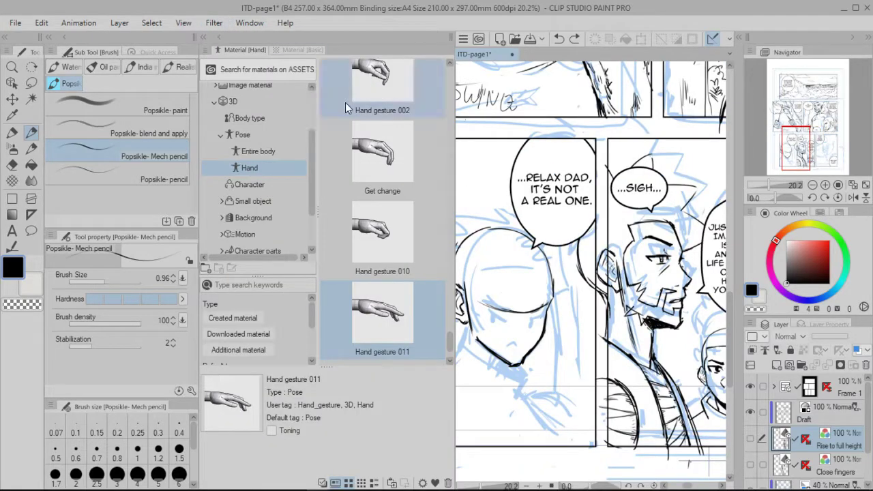
drag(311, 152, 311, 100)
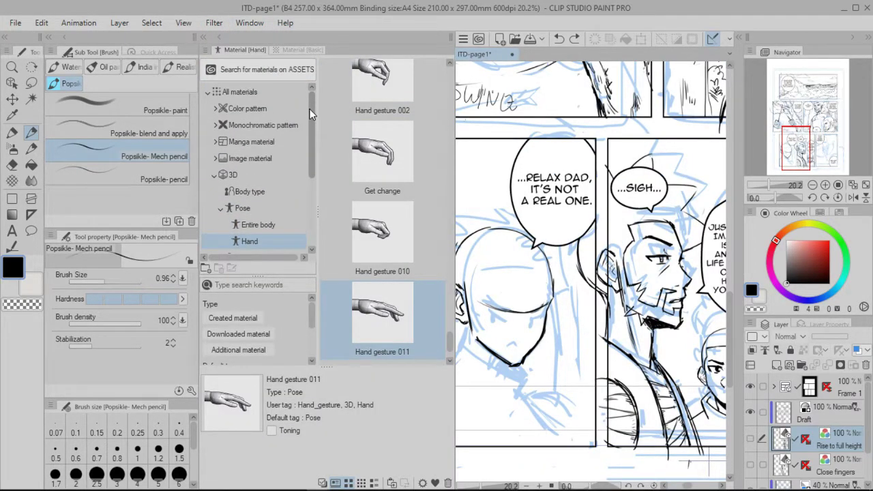
click(262, 176)
drag(313, 161, 313, 182)
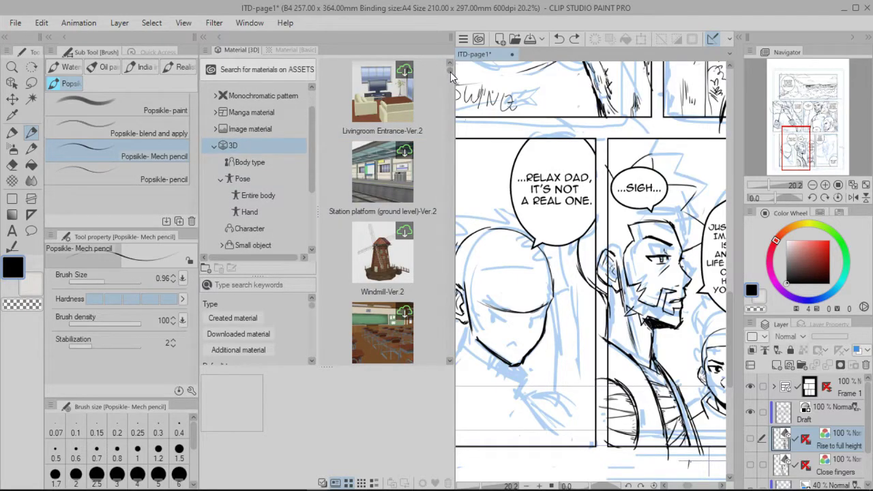
- Look through the 3D pose and entire-body pose materials for a reference for the "Relax Dad" panel
scroll(450, 71, down, 1)
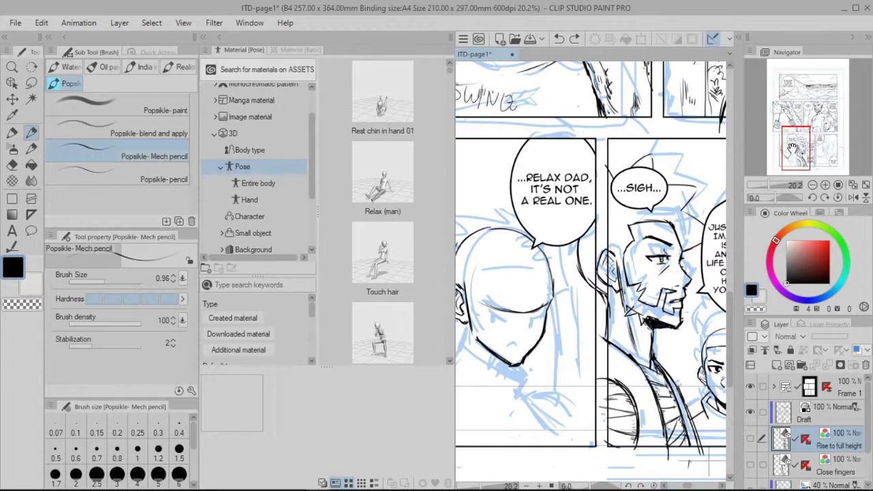
drag(793, 146, 786, 150)
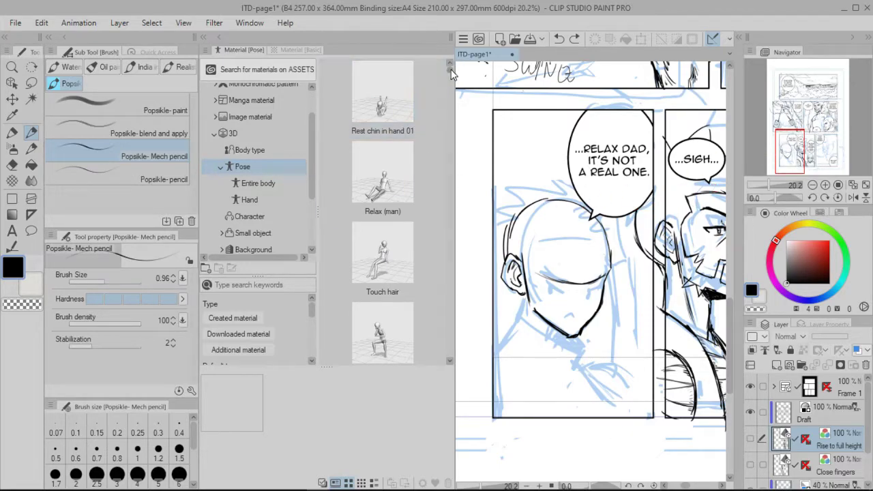
scroll(450, 71, down, 1)
drag(450, 71, 450, 114)
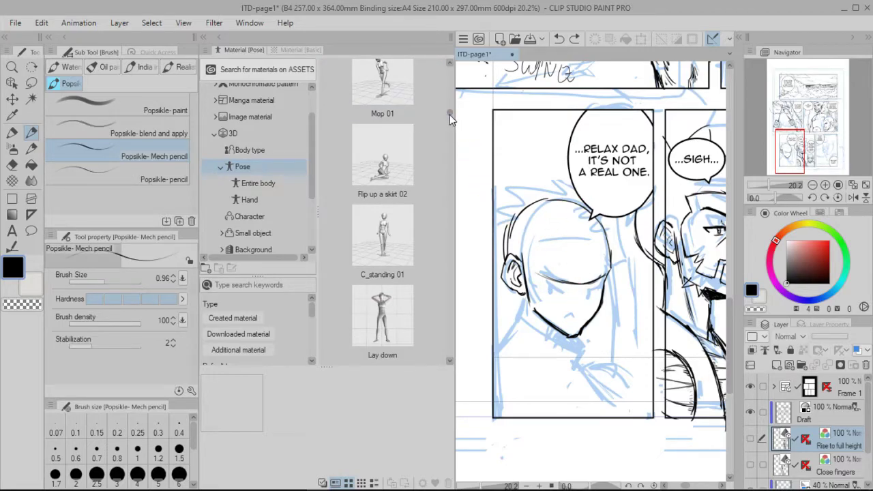
scroll(451, 121, down, 2)
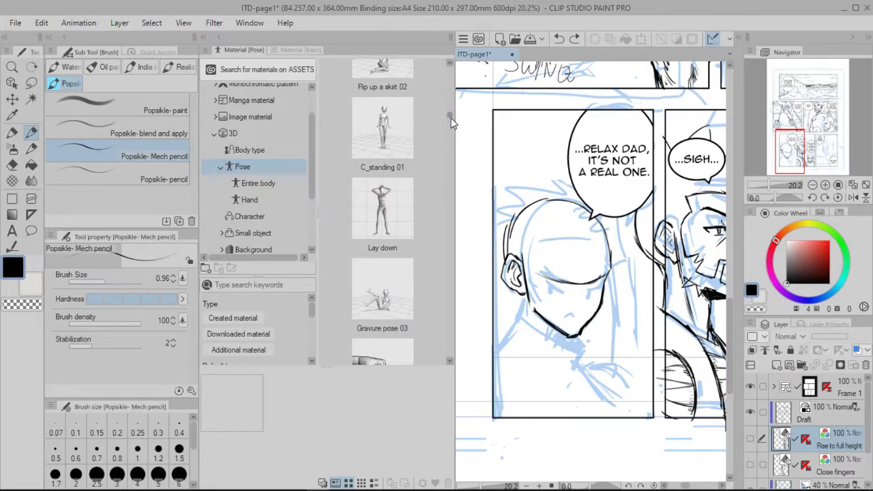
scroll(450, 120, down, 1)
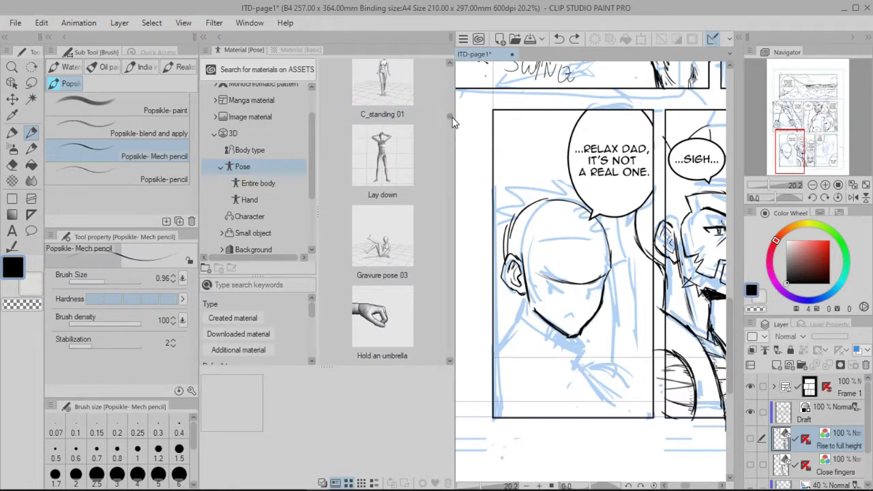
drag(451, 118, 450, 116)
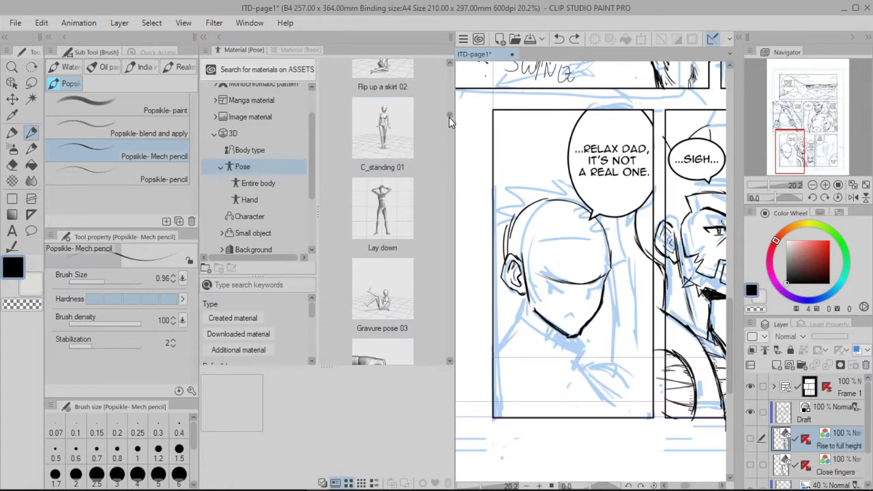
scroll(451, 116, down, 2)
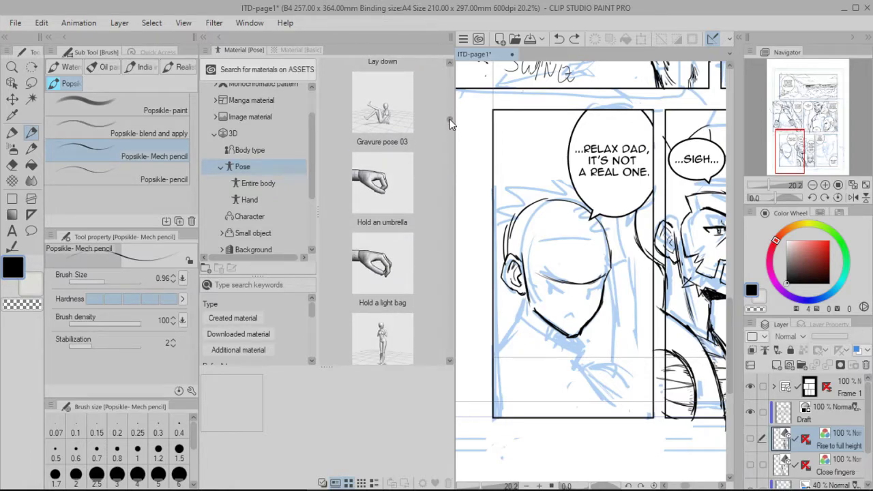
scroll(450, 122, down, 1)
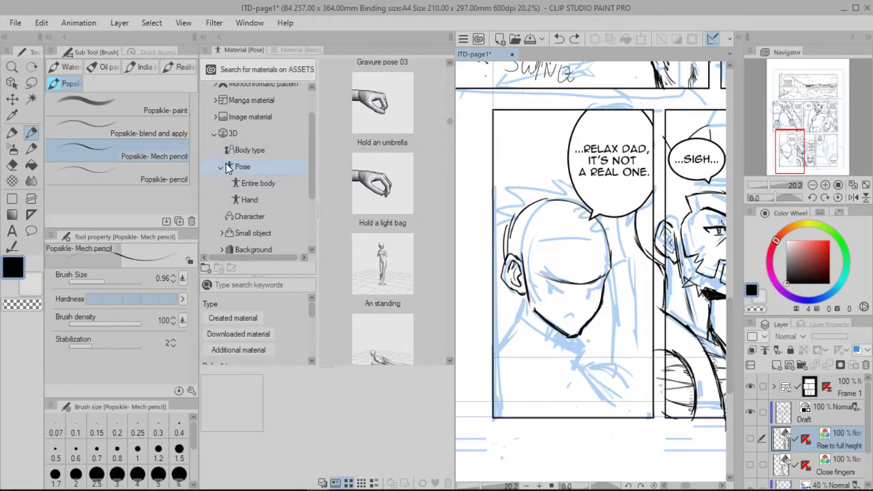
click(259, 183)
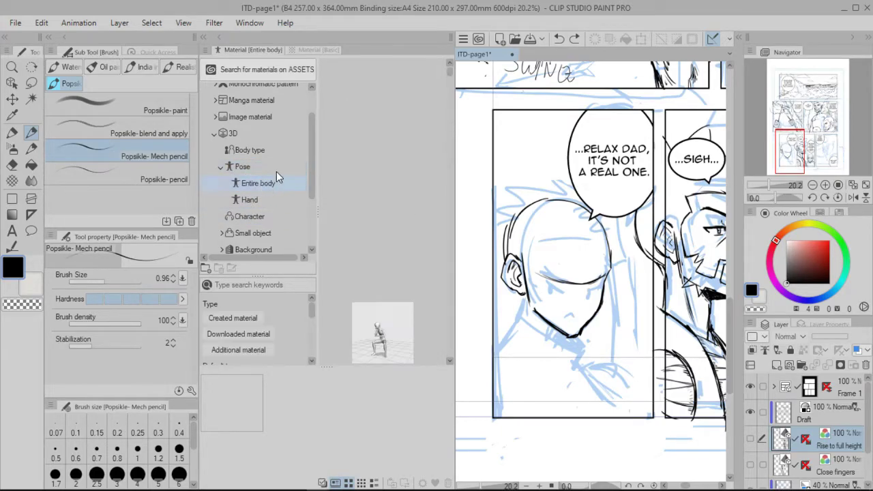
drag(451, 73, 455, 97)
- Pick the Grab a handle material from the hand poses and place it on the page as a 3D figure
click(251, 199)
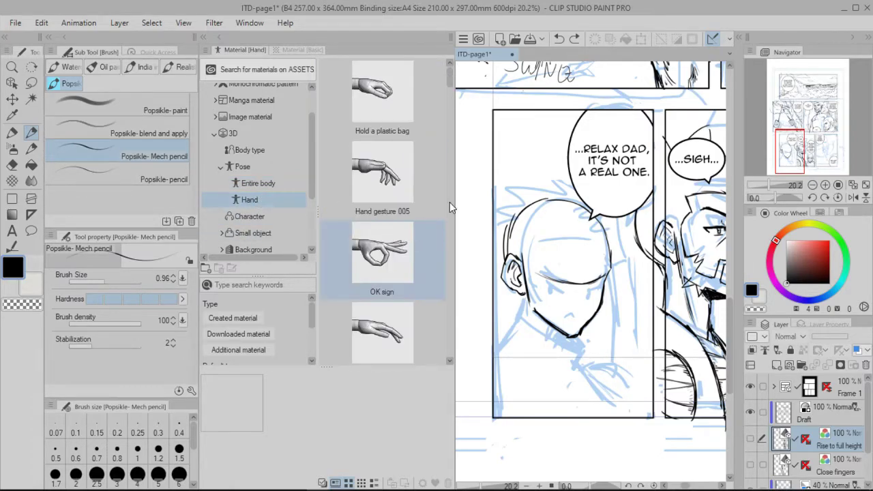
drag(792, 157, 771, 184)
drag(793, 155, 790, 153)
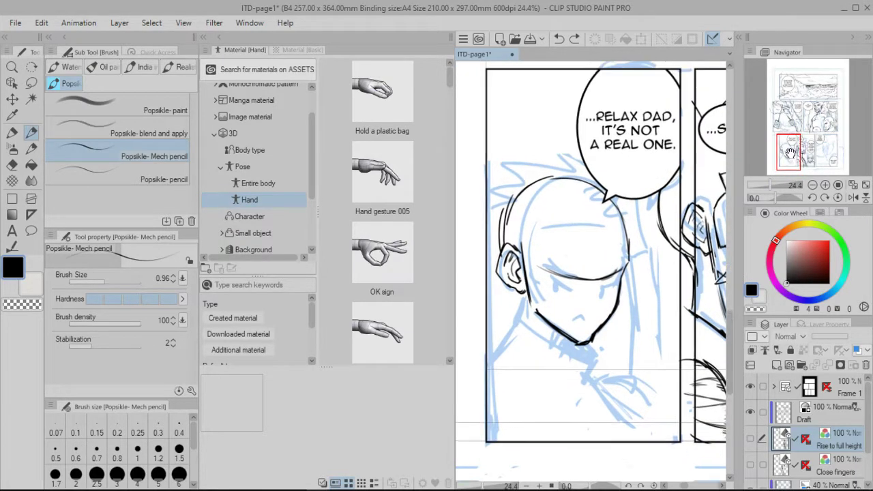
mouse_move(449, 77)
mouse_down()
mouse_move(450, 88)
mouse_move(438, 82)
mouse_move(454, 123)
mouse_move(451, 170)
mouse_up()
click(373, 222)
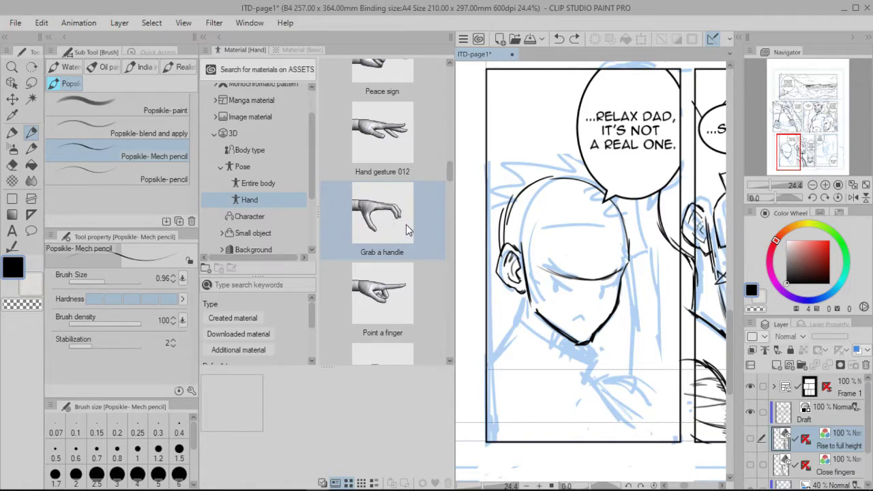
drag(402, 228, 388, 173)
drag(394, 218, 727, 149)
drag(782, 143, 790, 123)
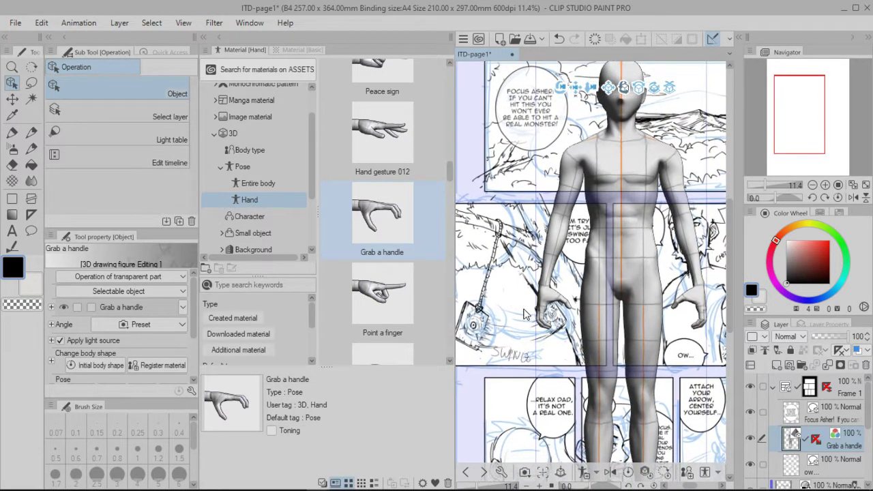
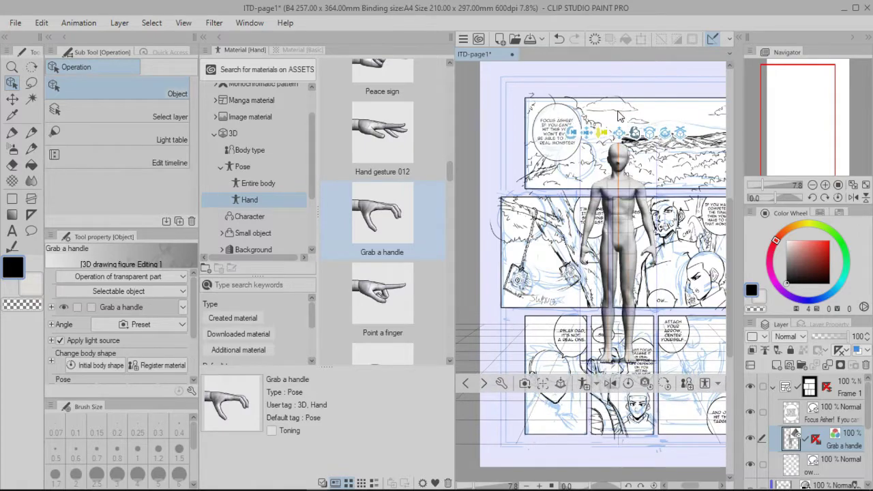
- Collapse the material library and move the 3D figure down onto the "Relax Dad" panel
click(764, 184)
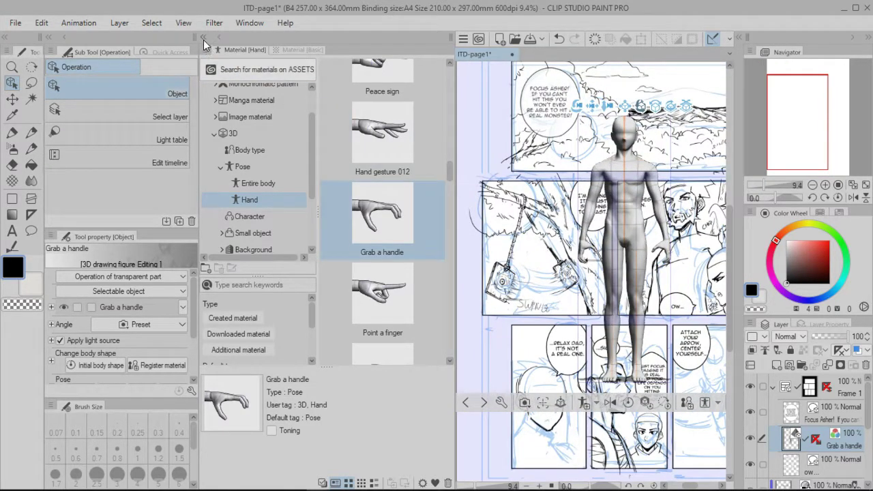
click(203, 37)
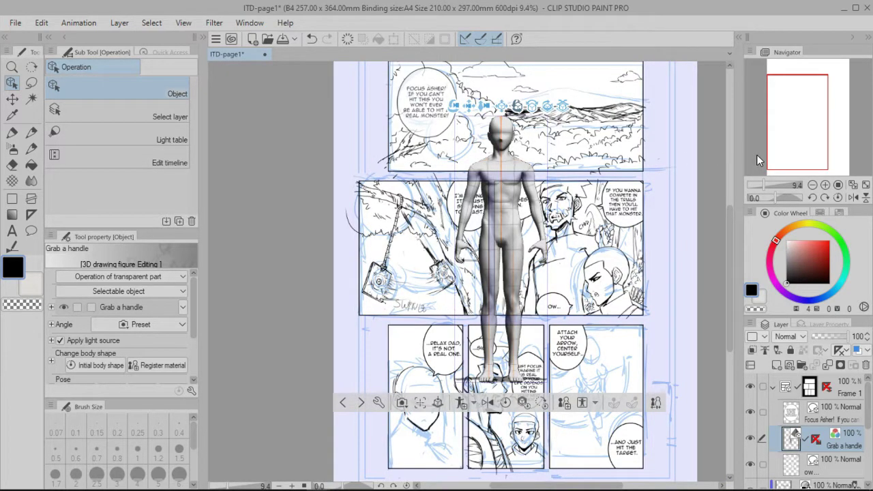
drag(789, 156, 792, 160)
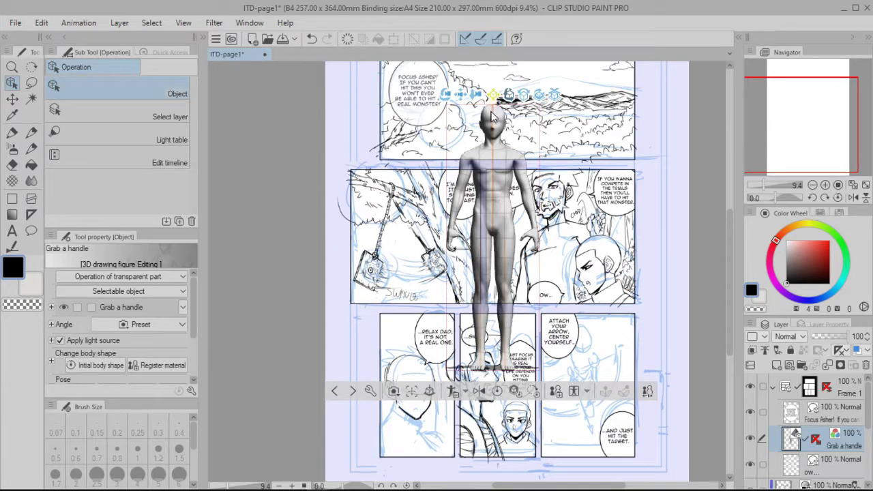
drag(490, 125, 485, 138)
drag(459, 192, 424, 331)
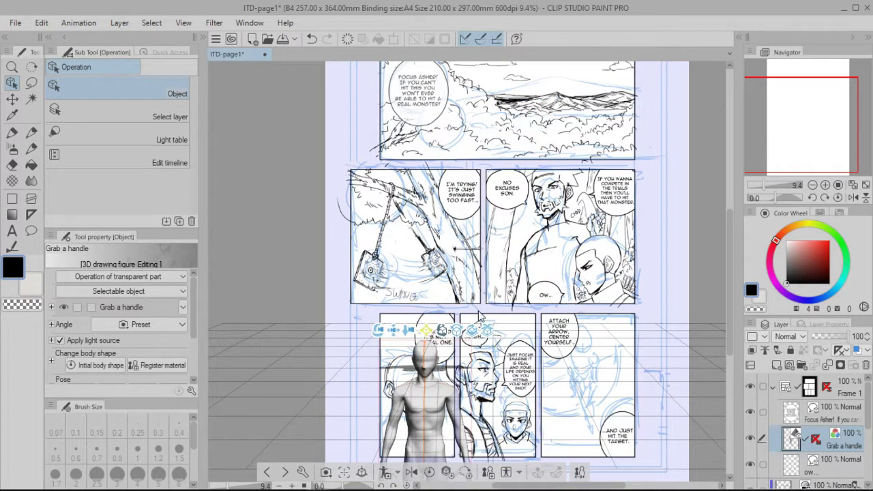
- Rotate the 3D figure to a three-quarter view facing the "Sigh" panel, like the boy's drafted head
drag(782, 142, 779, 150)
scroll(430, 330, up, 2)
drag(451, 186, 573, 178)
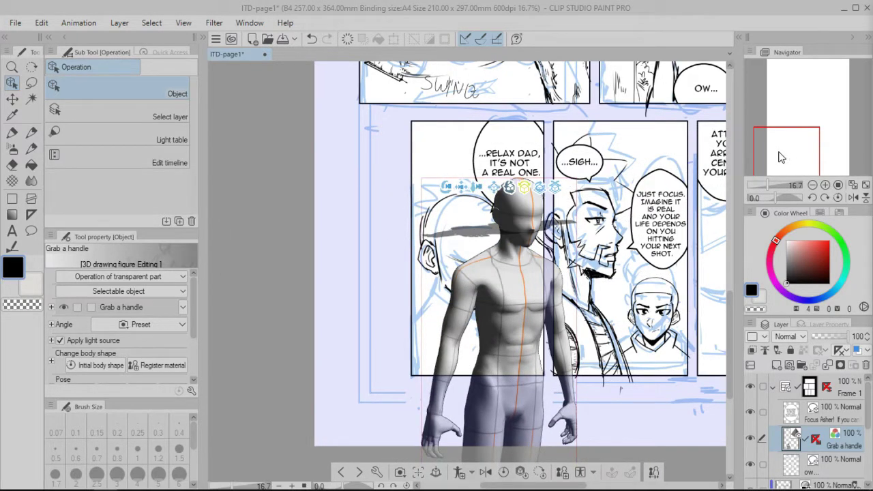
drag(779, 151, 783, 152)
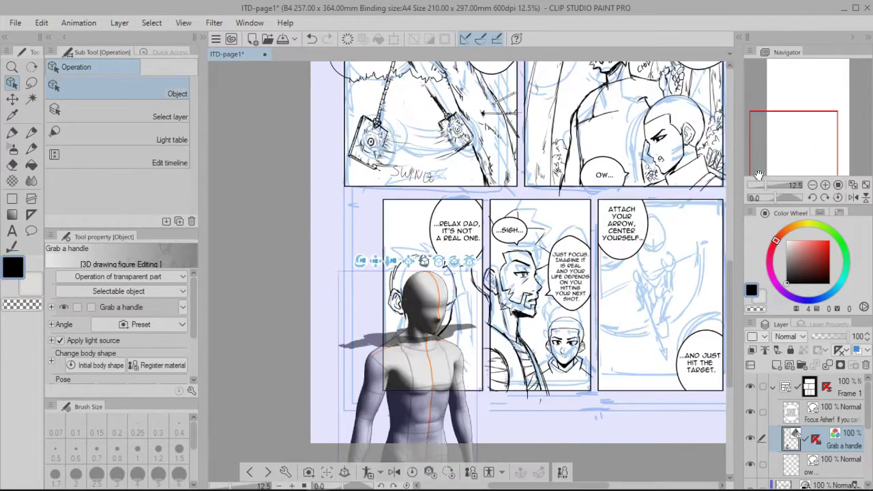
drag(769, 184, 768, 185)
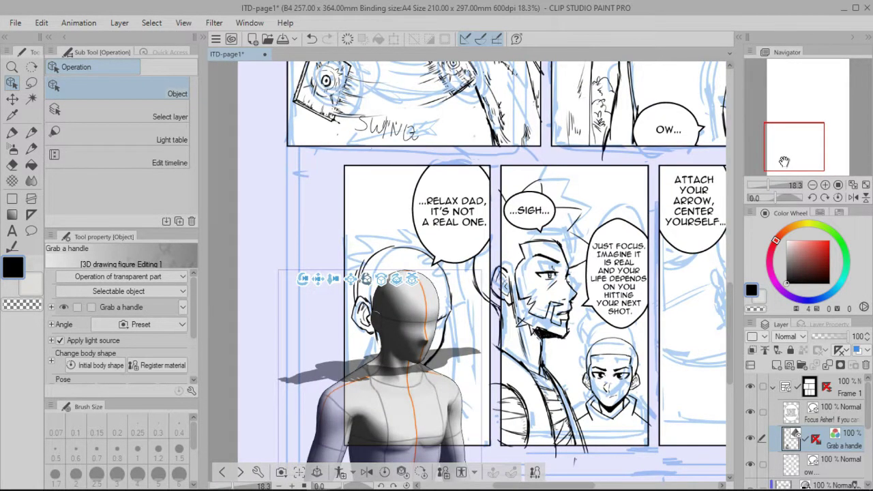
drag(779, 135, 776, 144)
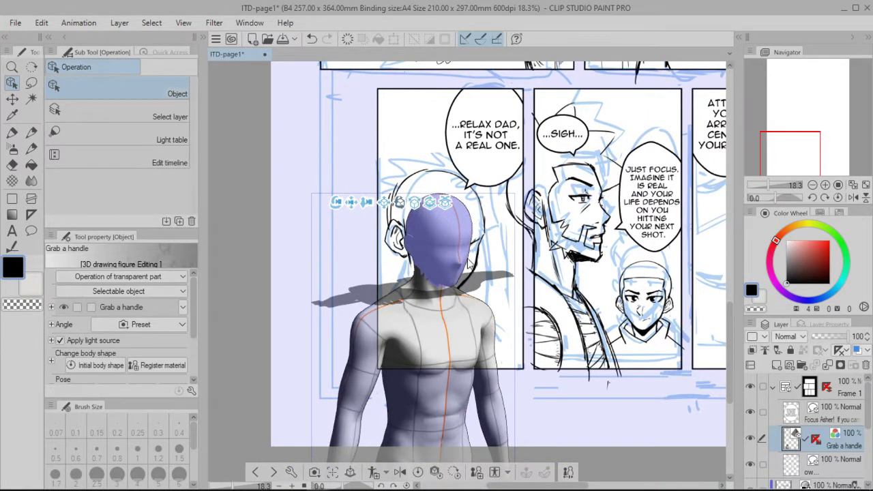
- Try turning the figure's head and raising its arm outward, and undo these pose changes
click(454, 223)
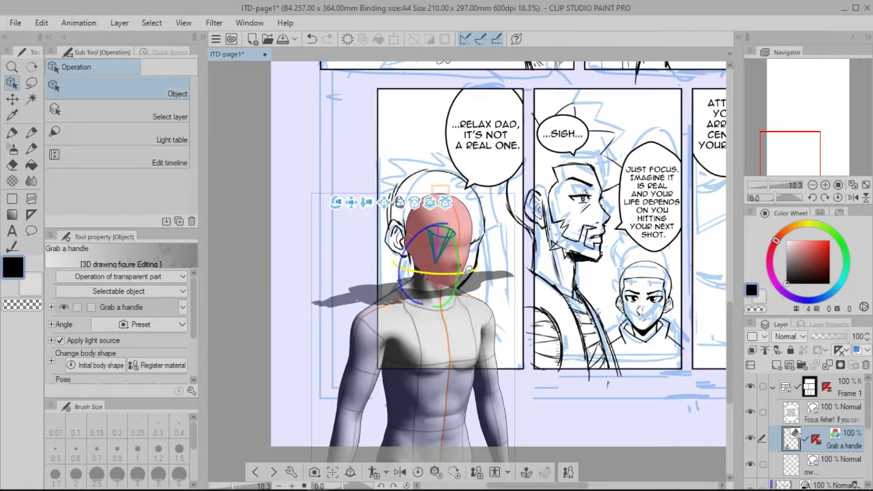
drag(491, 265, 500, 256)
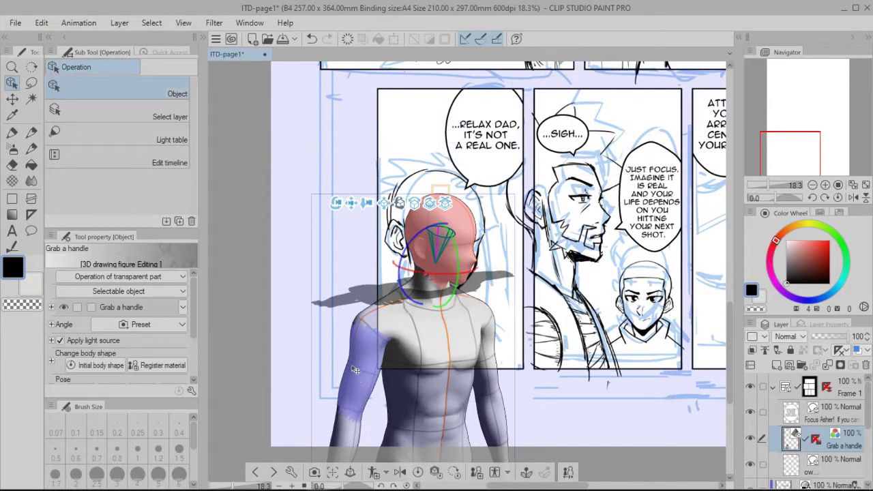
drag(348, 345, 342, 317)
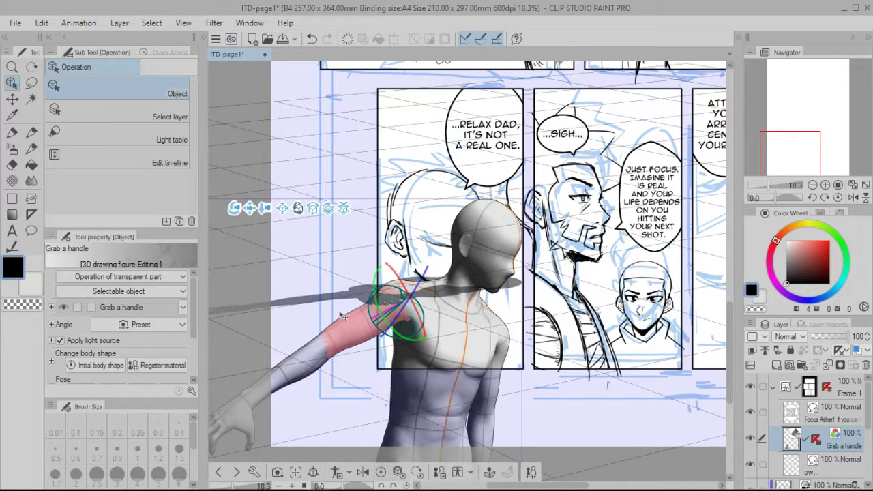
key(ctrl+z)
key(ctrl+z)
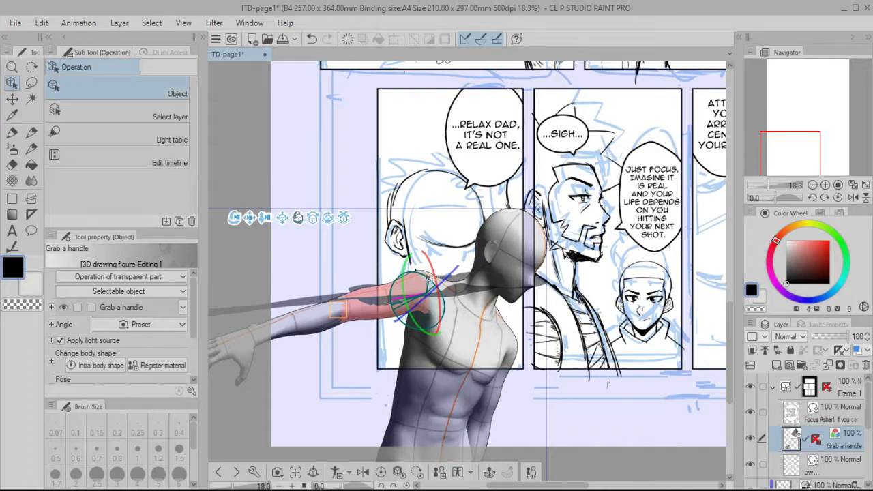
key(ctrl+z)
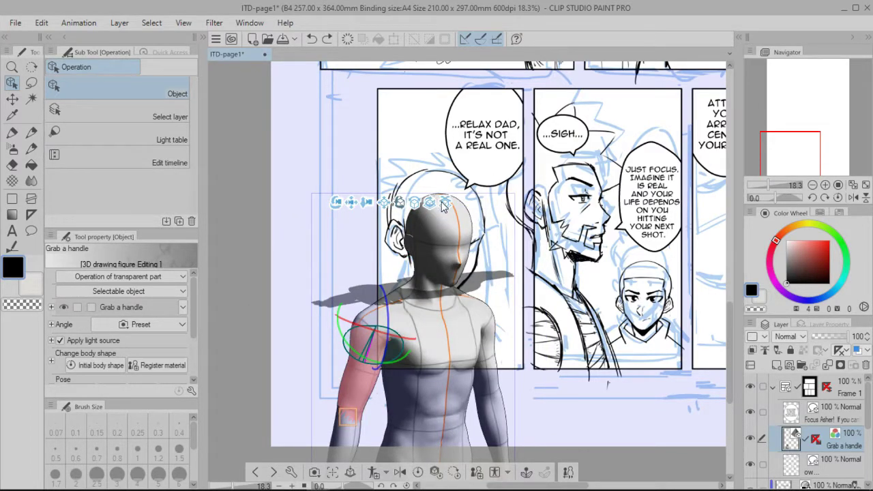
- Adjust the 3D figure's angle, enlarge it and reposition it so its head lies over the "Relax Dad" panel
drag(430, 202, 486, 251)
scroll(795, 441, down, 1)
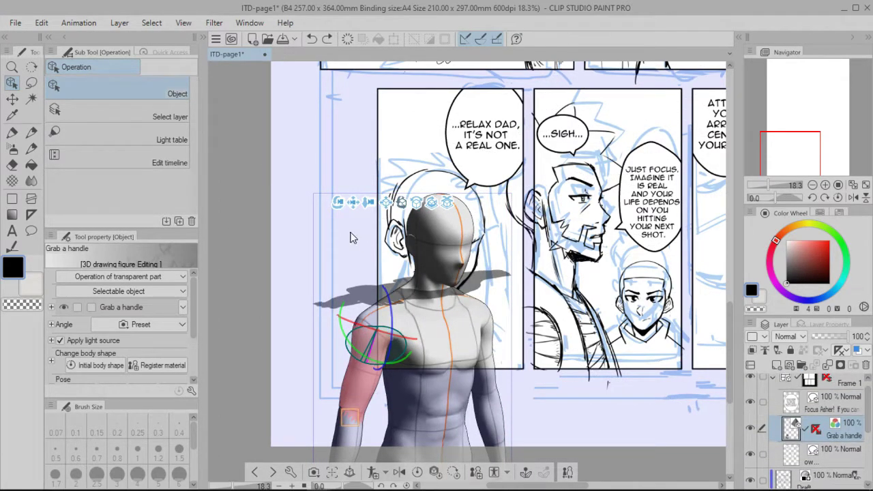
drag(354, 202, 358, 198)
drag(770, 185, 755, 185)
click(760, 185)
drag(514, 233, 462, 423)
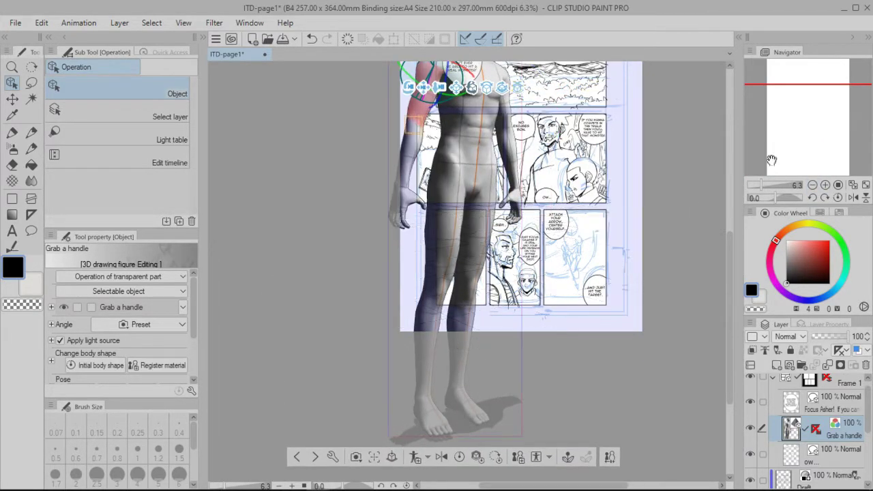
drag(773, 166, 776, 137)
drag(454, 88, 423, 307)
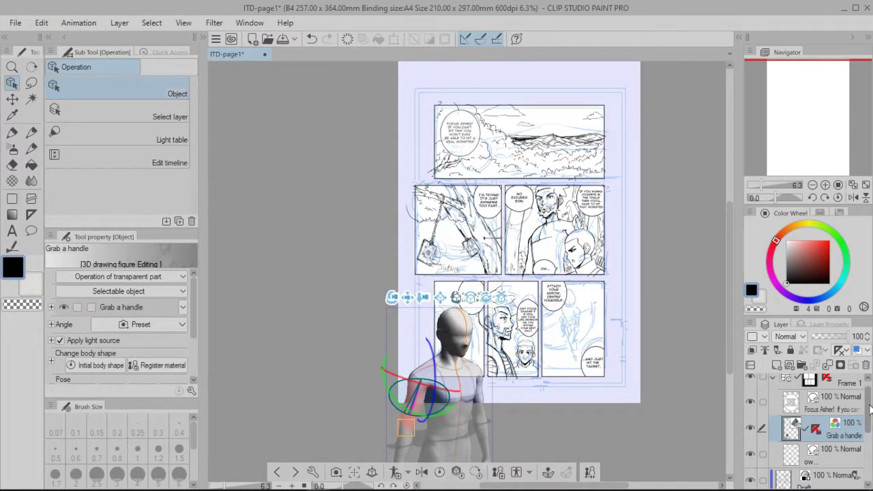
- Move the 3D figure's layer directly below the Draft layer so the drafted lines lie over the figure
drag(868, 409, 869, 428)
drag(792, 395, 791, 453)
click(824, 185)
click(824, 185)
mouse_move(805, 153)
mouse_down()
mouse_move(782, 166)
mouse_move(797, 153)
mouse_up()
click(826, 185)
click(767, 185)
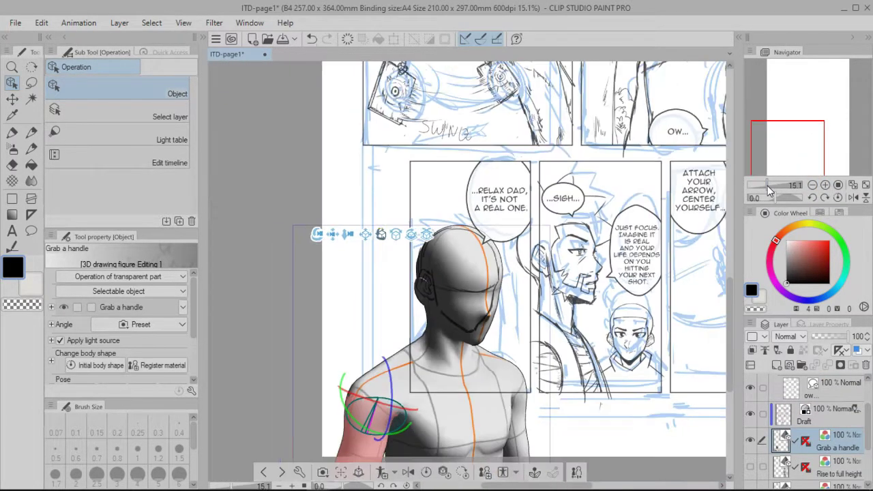
- Fine-tune the 3D figure's size and placement over the drafted head in the "Relax Dad" panel, and make the Draft layer active
drag(351, 235, 401, 247)
drag(776, 156, 777, 152)
click(787, 418)
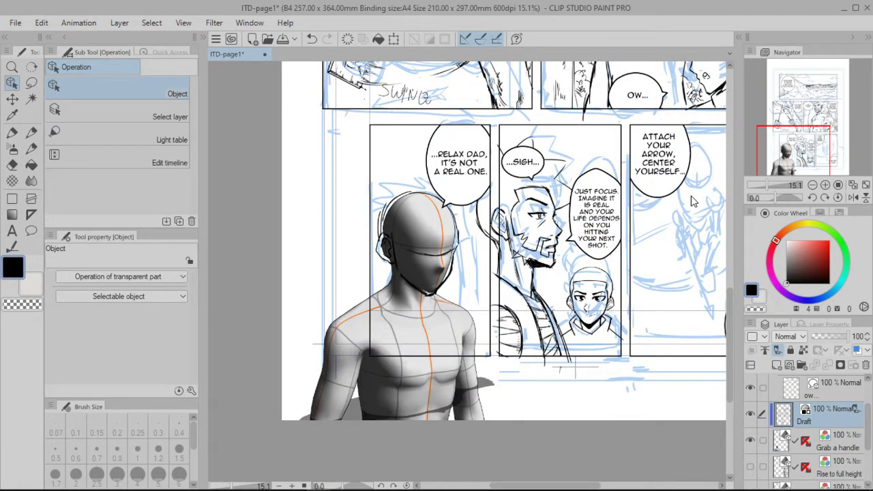
drag(790, 154, 780, 154)
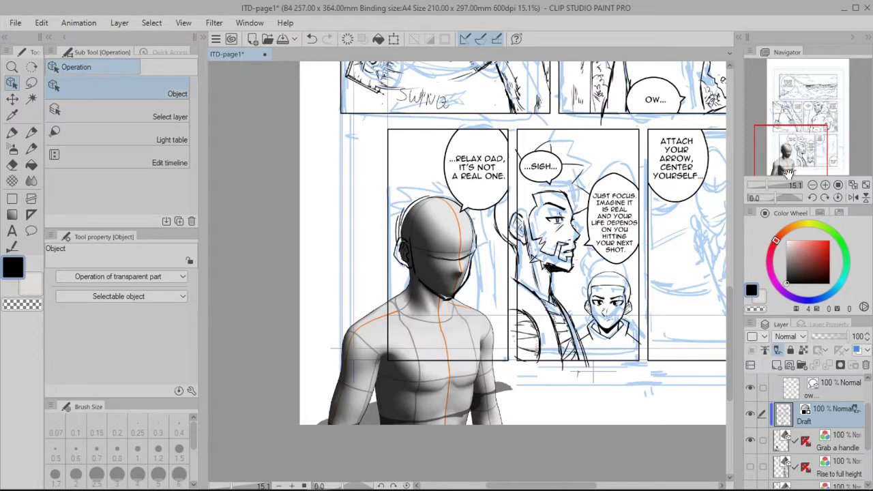
drag(783, 156, 782, 159)
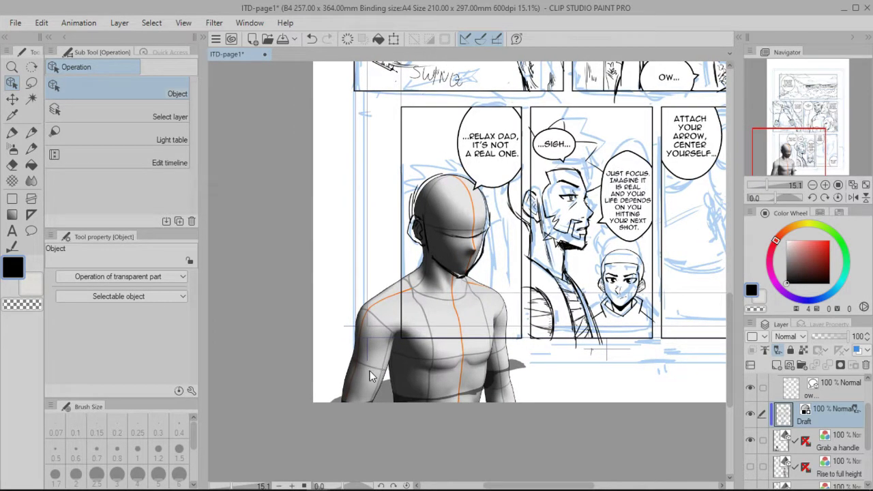
- Select the 3D figure's right upper arm and rotate it at the shoulder so the forearm hangs closer in front of the body
click(373, 369)
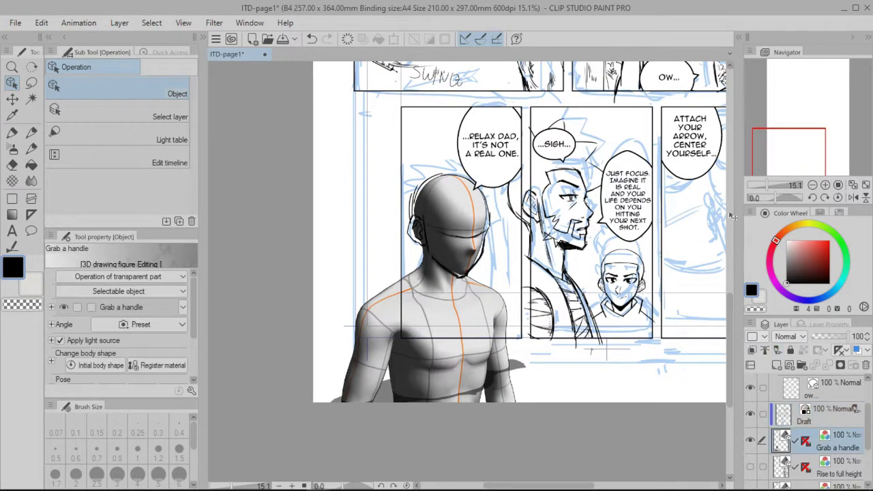
drag(803, 156, 799, 163)
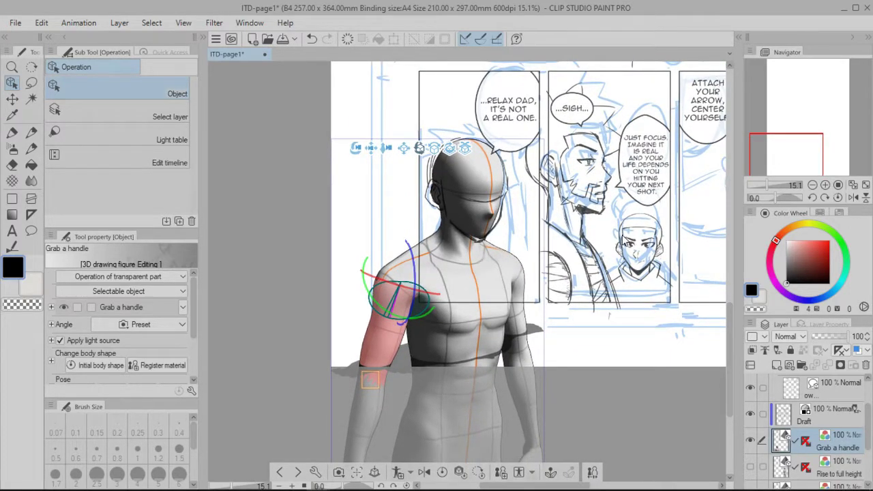
drag(794, 155, 793, 159)
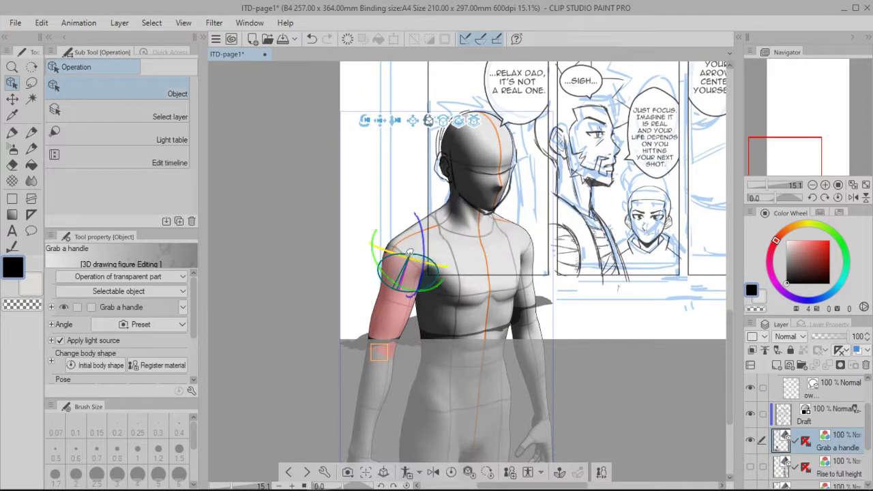
drag(402, 247, 391, 245)
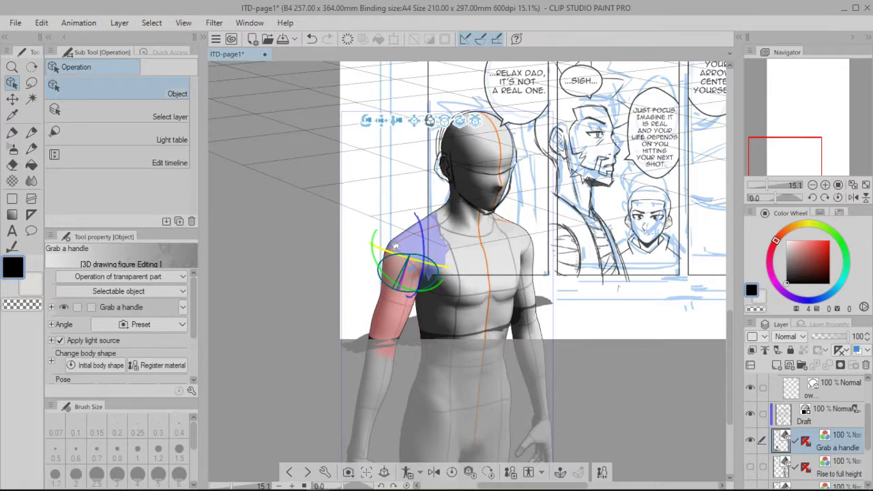
drag(417, 284, 415, 282)
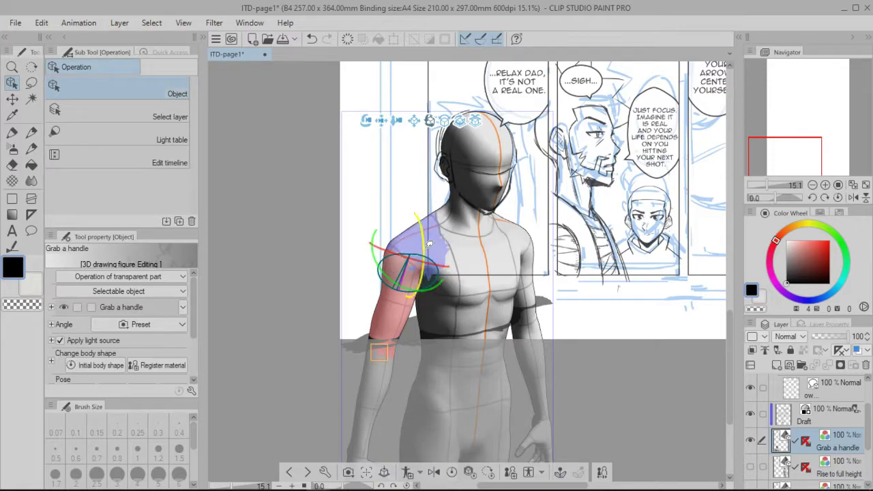
drag(426, 216, 433, 118)
drag(386, 199, 413, 275)
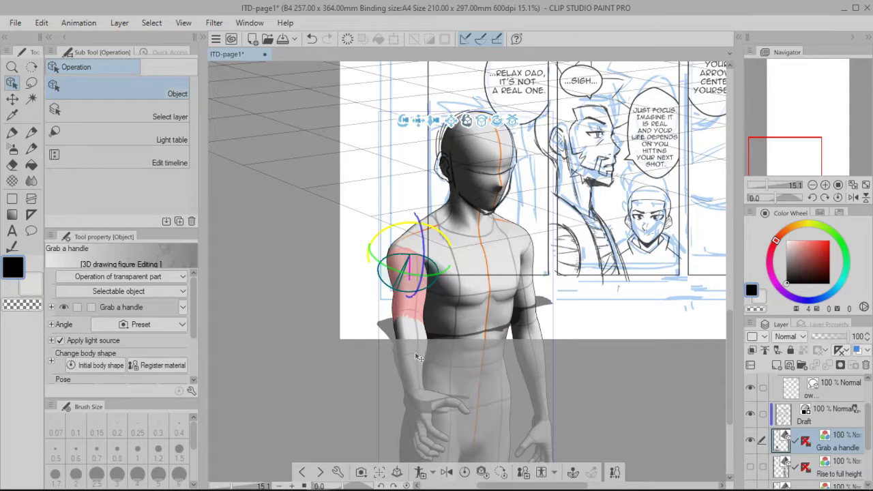
- Try bending the figure's right forearm up in front of the face and shifting its shoulder, and undo these changes
drag(418, 357, 414, 358)
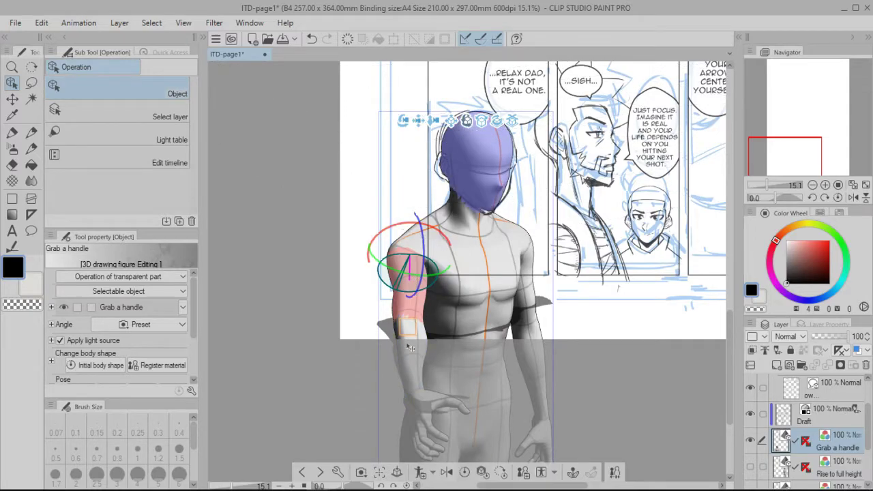
click(419, 345)
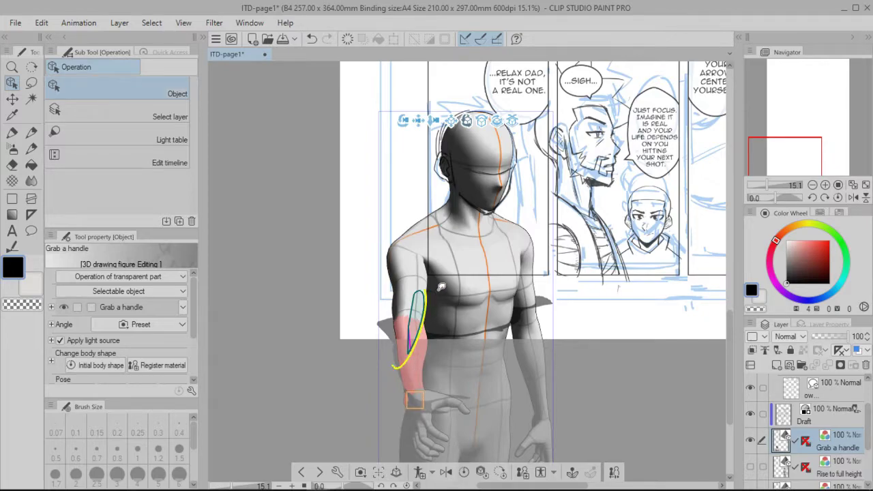
drag(449, 271, 440, 205)
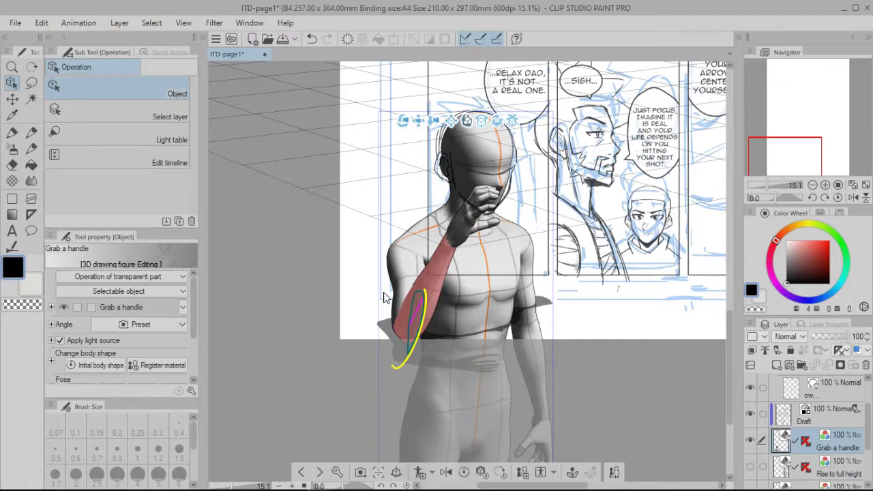
click(410, 226)
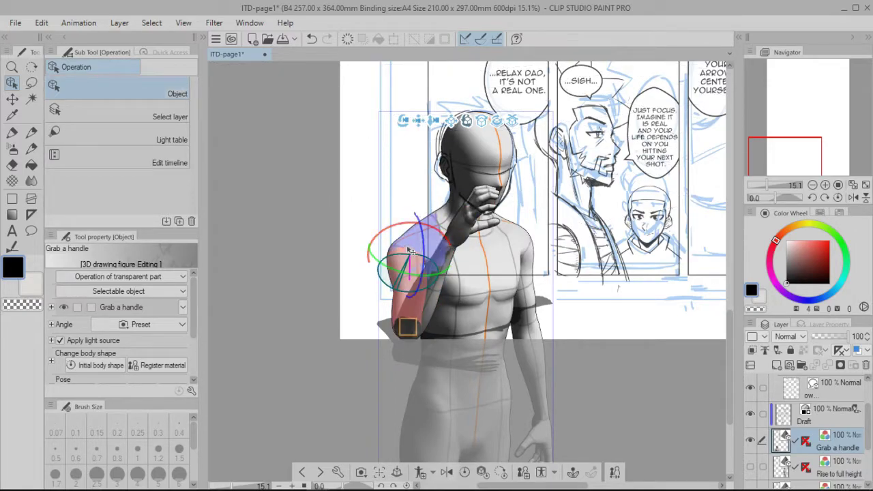
drag(416, 236, 430, 251)
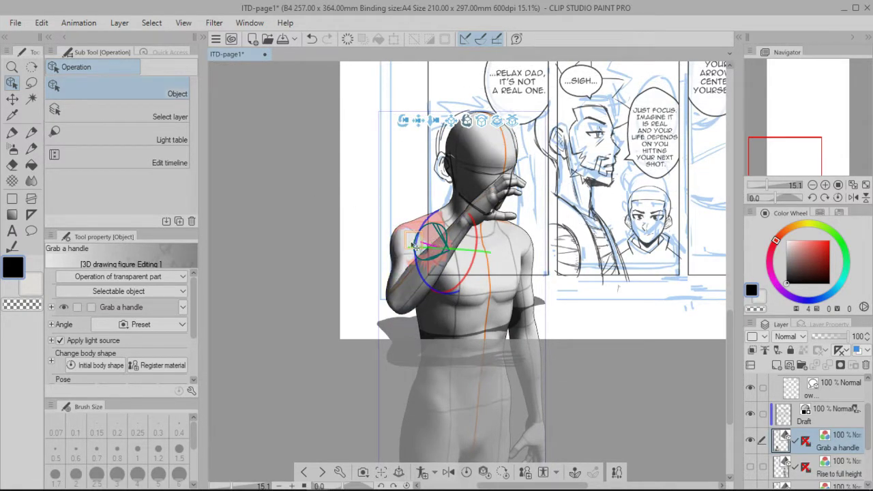
key(ctrl+z)
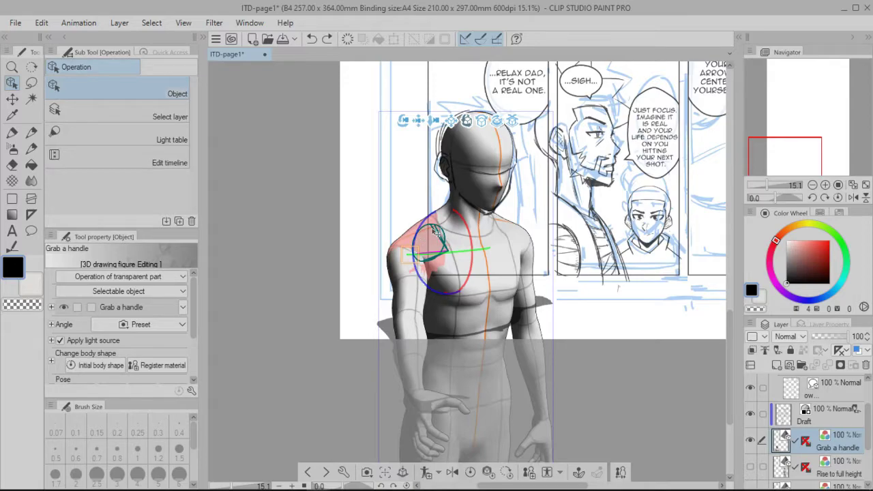
- Adjust the figure's right shoulder and swing the upper arm outward and up until the hand is level with the head
drag(440, 208, 434, 208)
drag(397, 264, 399, 263)
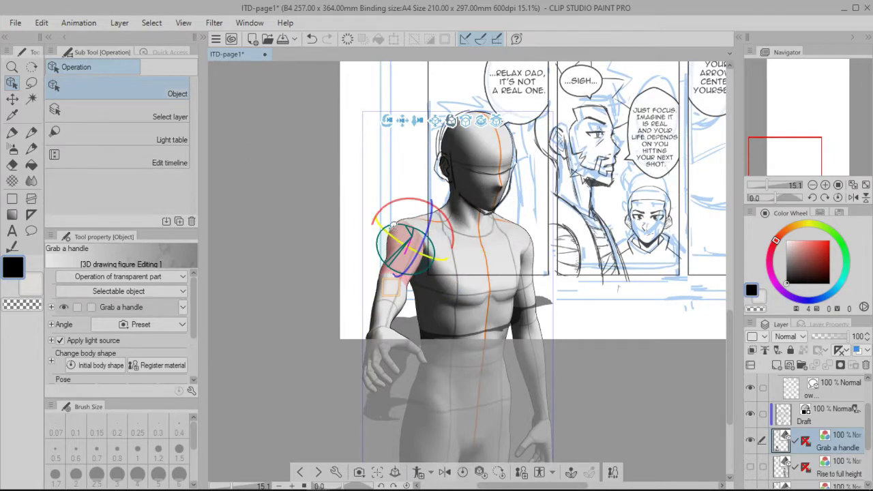
drag(390, 220, 405, 232)
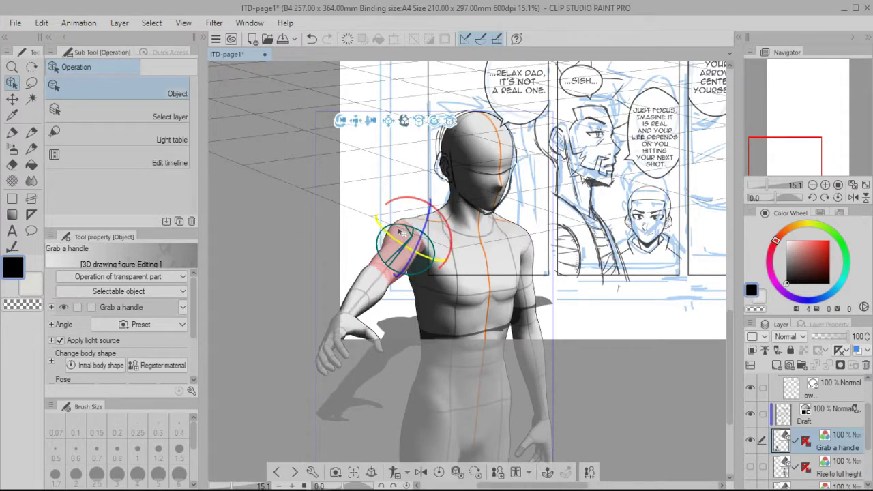
drag(463, 228, 479, 232)
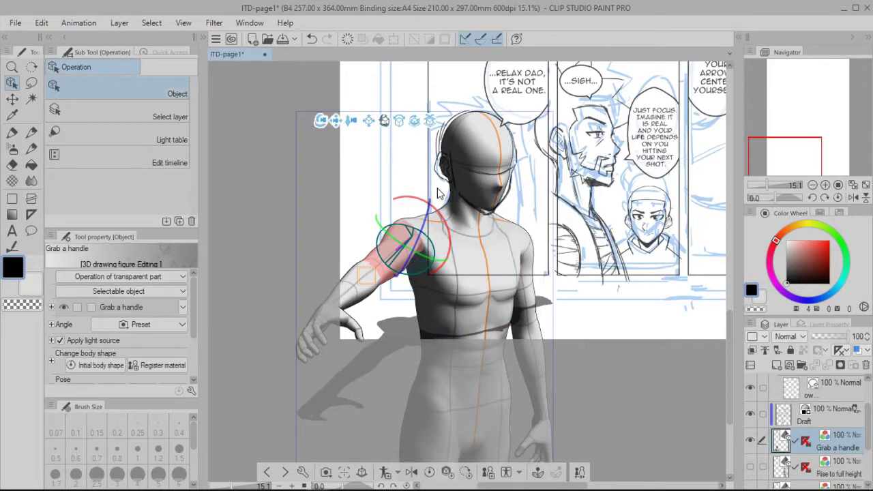
drag(437, 213, 443, 207)
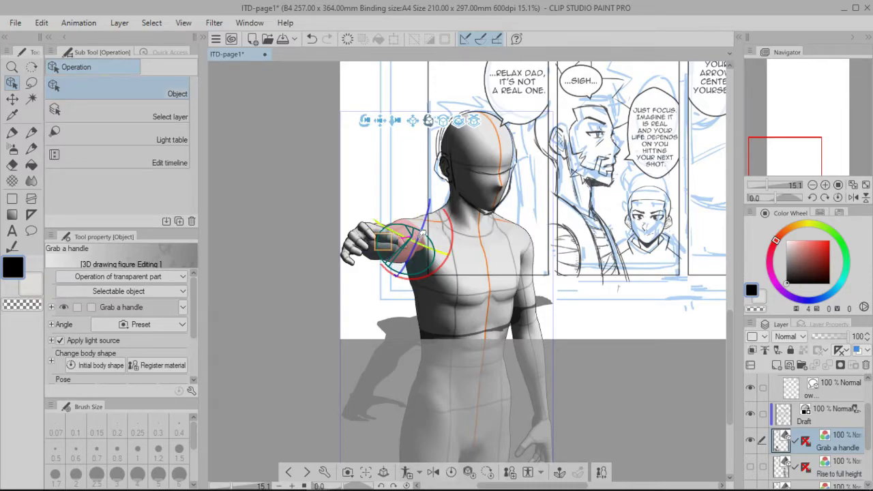
drag(434, 216, 438, 204)
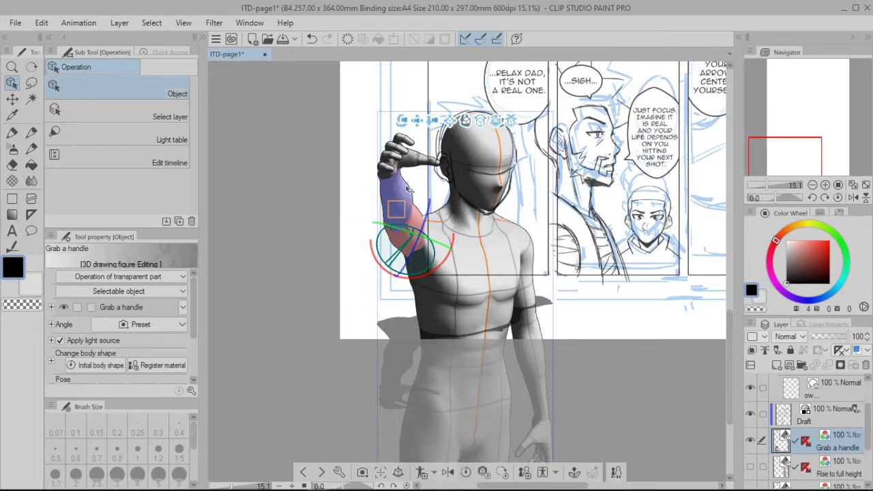
- Bend the figure's raised right arm at the elbow so the forearm brings the hand over the head
click(406, 193)
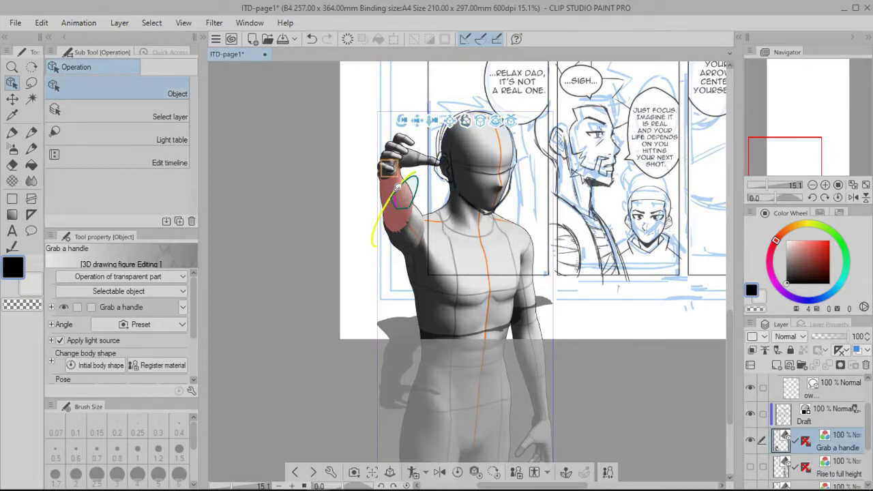
mouse_move(431, 161)
mouse_down()
mouse_move(437, 146)
mouse_move(442, 155)
mouse_move(431, 163)
mouse_up()
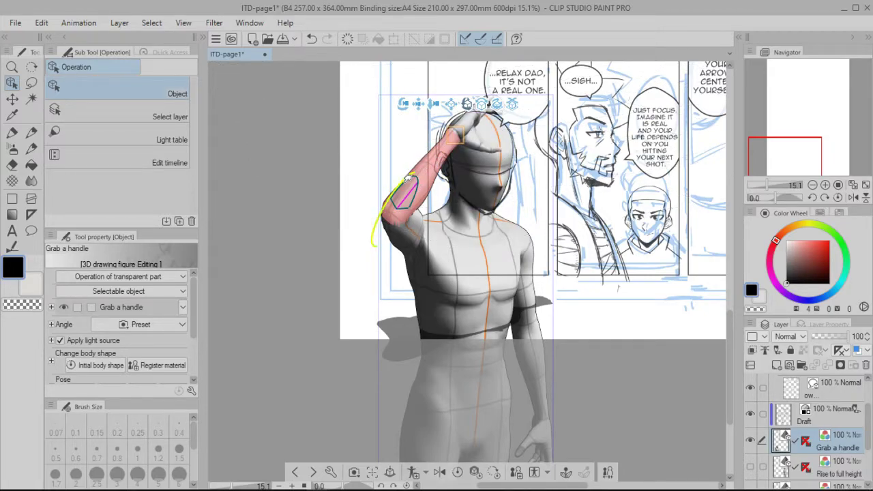
drag(409, 175, 471, 133)
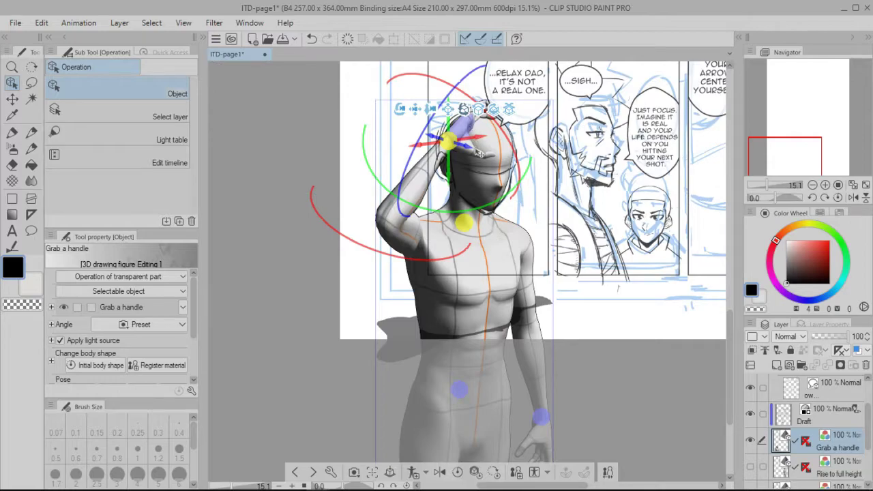
- Rotate the figure's right hand at the wrist so the palm and fingers rest on top of the head
click(478, 150)
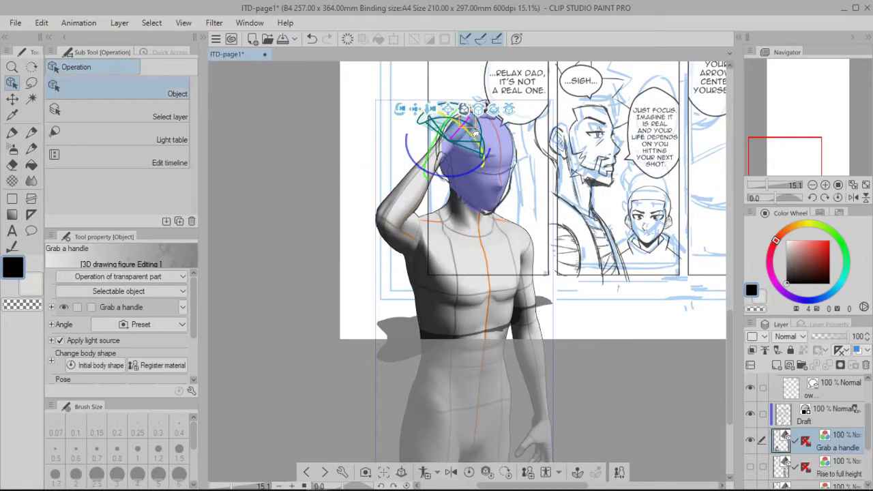
drag(496, 156, 510, 168)
drag(773, 162, 776, 153)
click(825, 184)
click(825, 185)
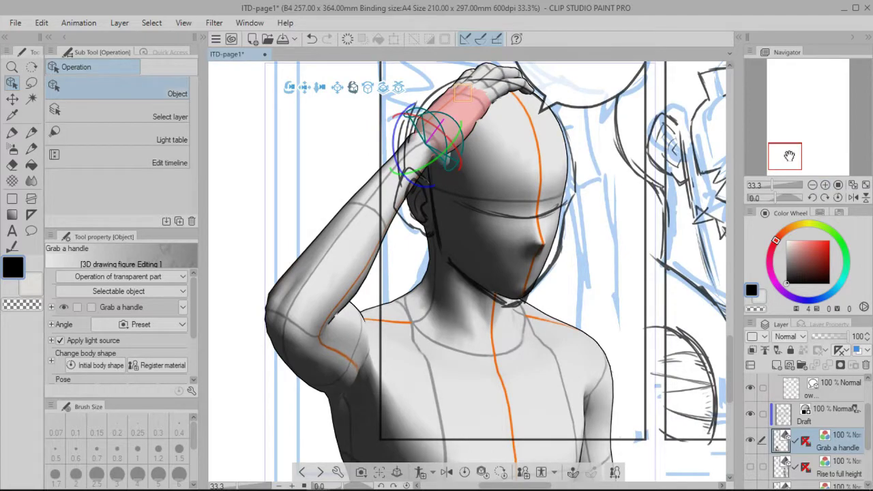
drag(789, 155, 787, 154)
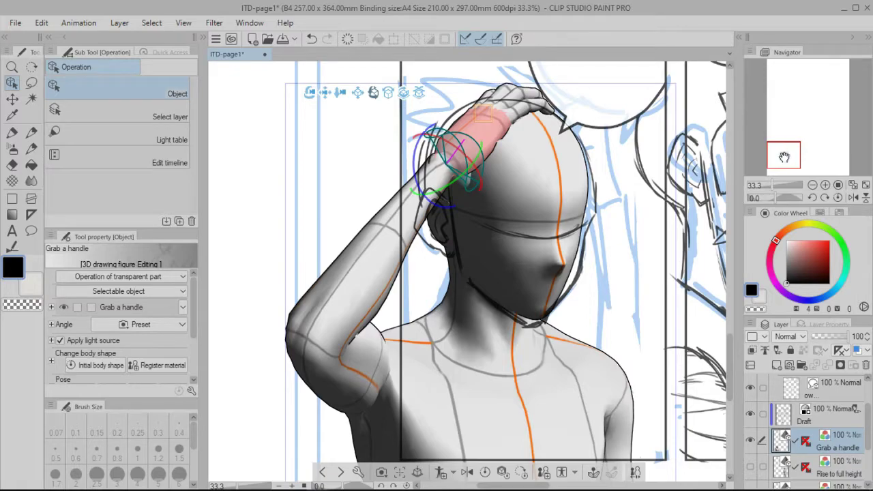
drag(782, 158, 808, 119)
click(818, 127)
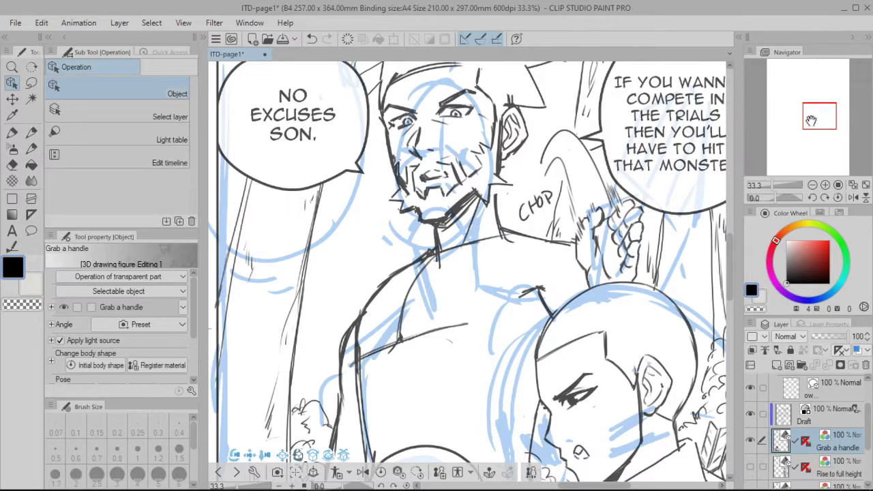
drag(813, 122, 783, 160)
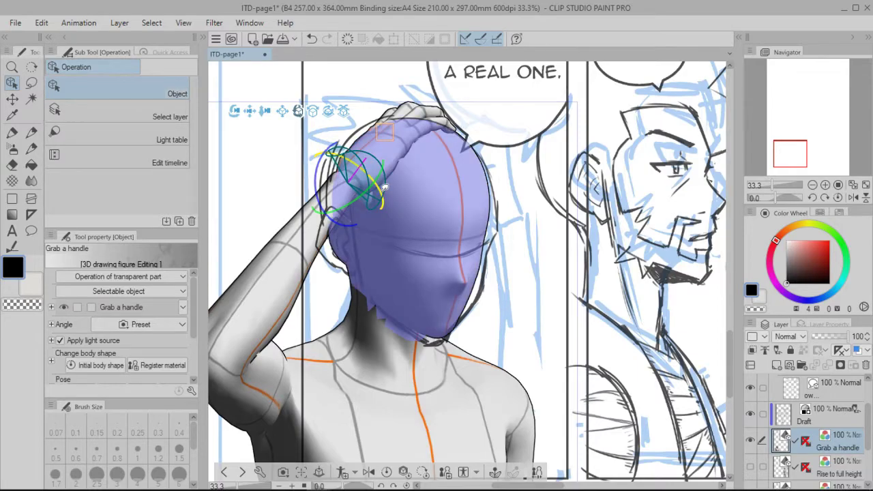
drag(392, 195, 382, 193)
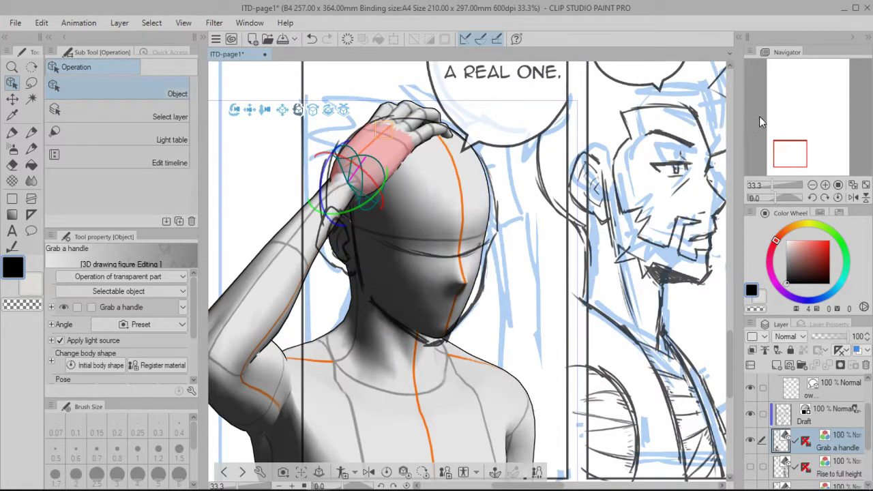
- Hide the Draft layer to check the posed figure without the line drawing, and show the layer again
click(751, 413)
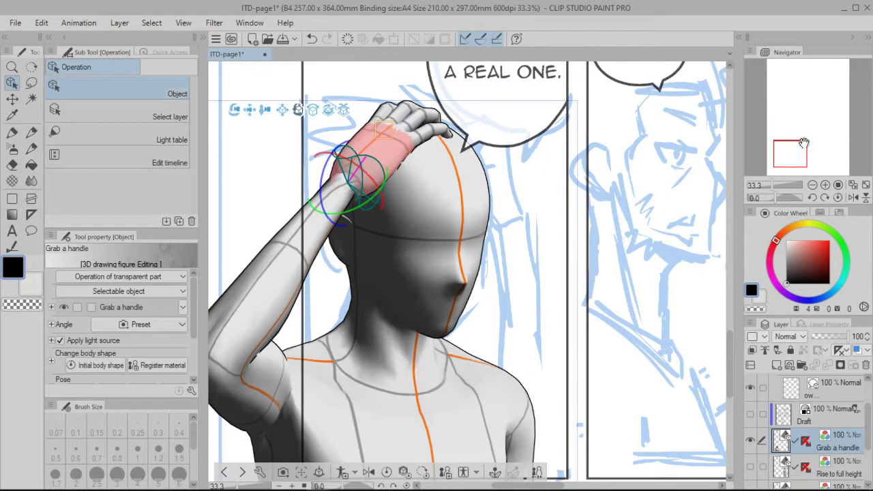
drag(793, 153, 790, 152)
scroll(790, 152, down, 2)
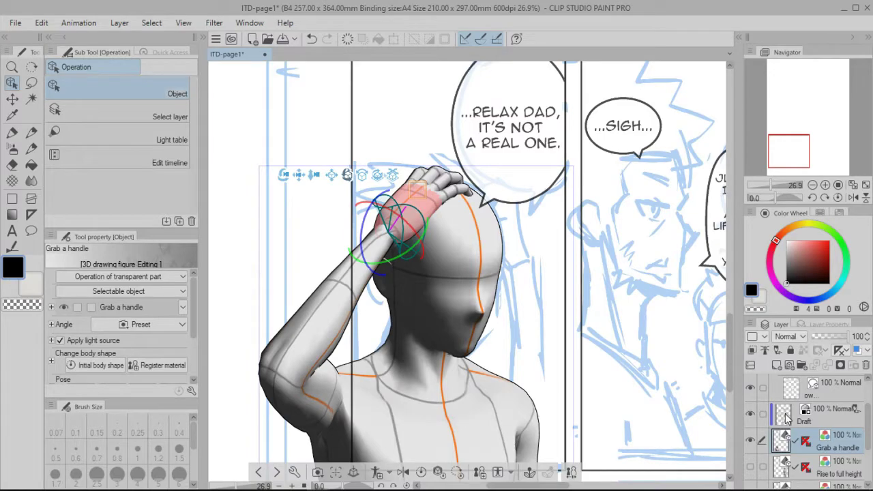
- Lower the 3D figure layer's opacity to 26% and make the Draft layer active for drawing
click(442, 354)
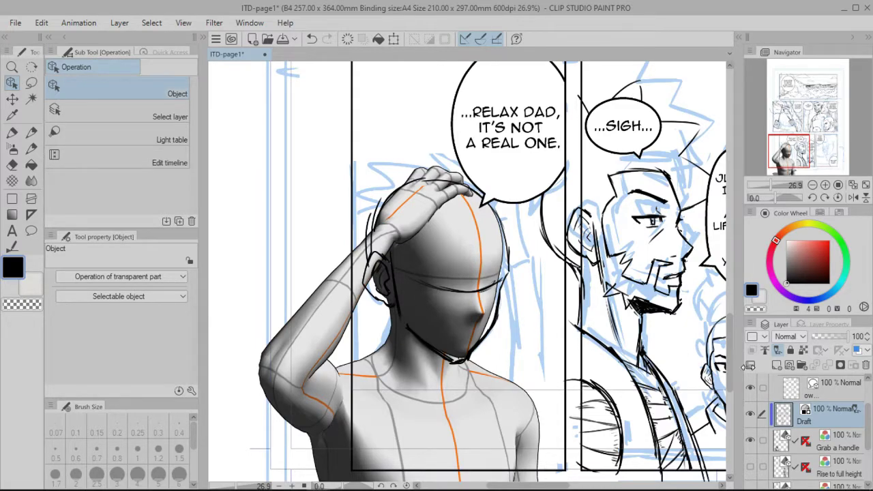
click(781, 447)
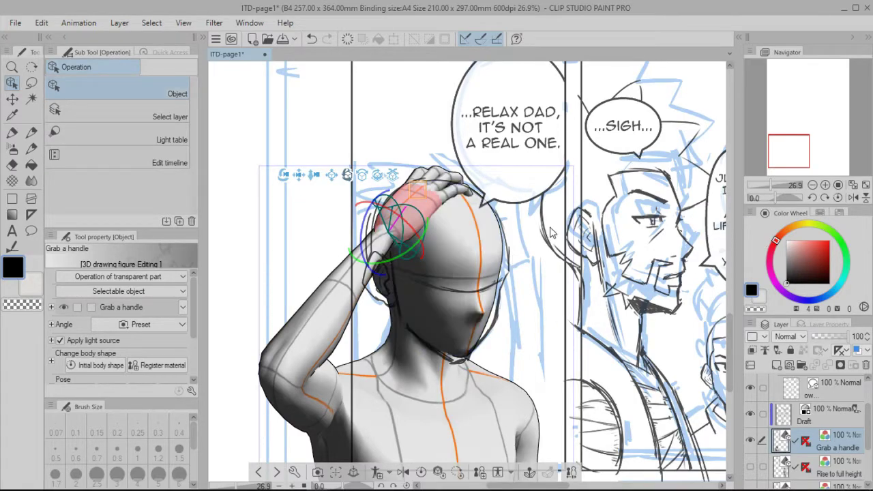
click(821, 336)
click(828, 413)
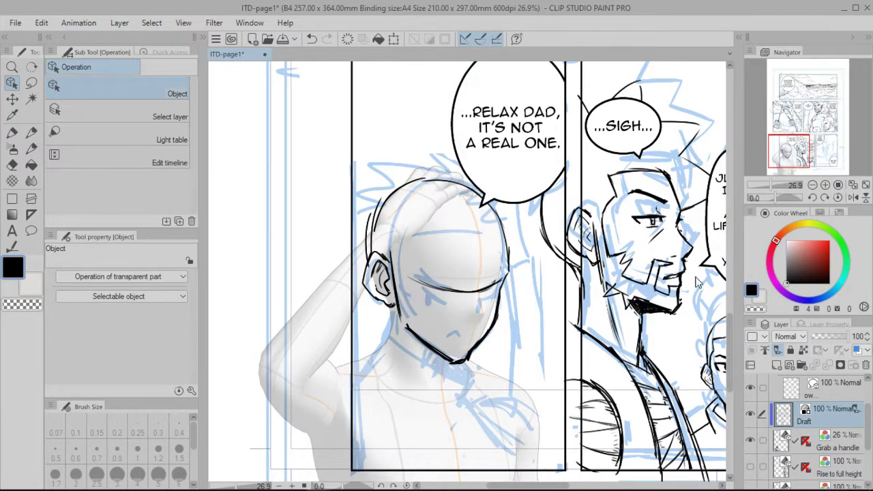
- Hide the Storyboard layer beneath the line drawing and the faded 3D figure
scroll(762, 443, down, 3)
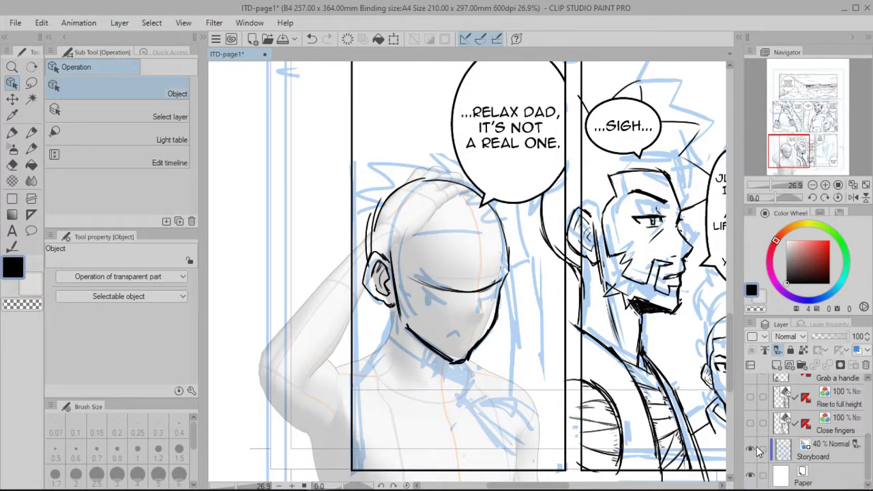
click(750, 453)
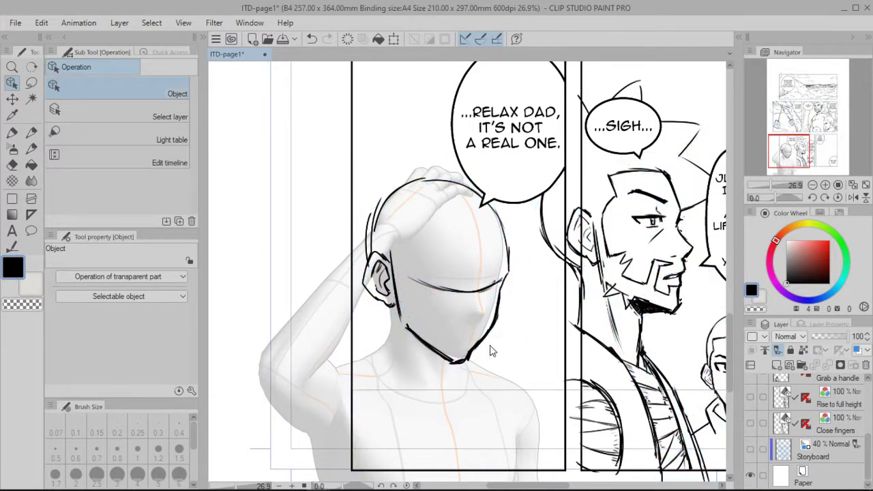
click(768, 185)
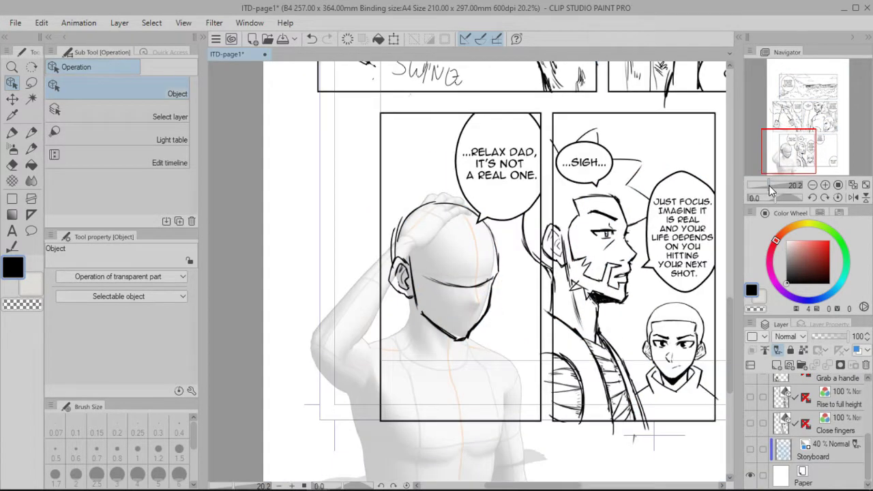
drag(797, 157, 788, 147)
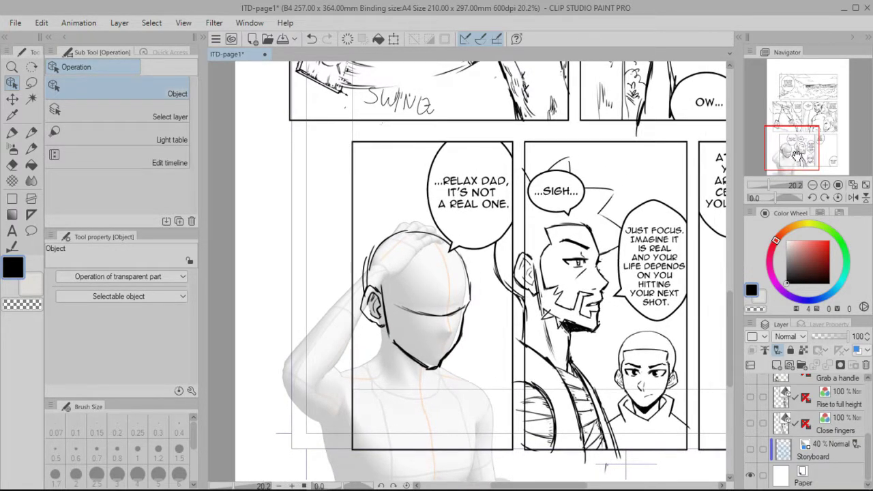
mouse_move(793, 155)
mouse_down()
mouse_move(767, 186)
mouse_move(790, 158)
mouse_up()
scroll(780, 160, up, 2)
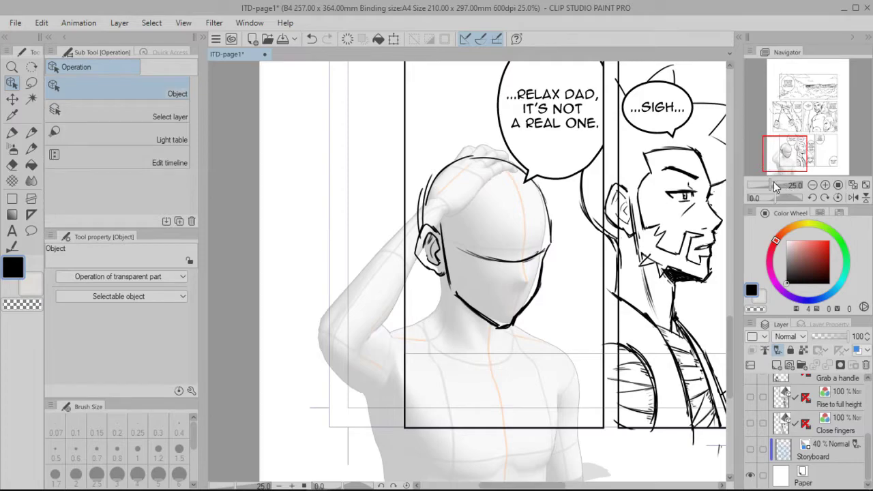
drag(784, 160, 792, 158)
click(824, 184)
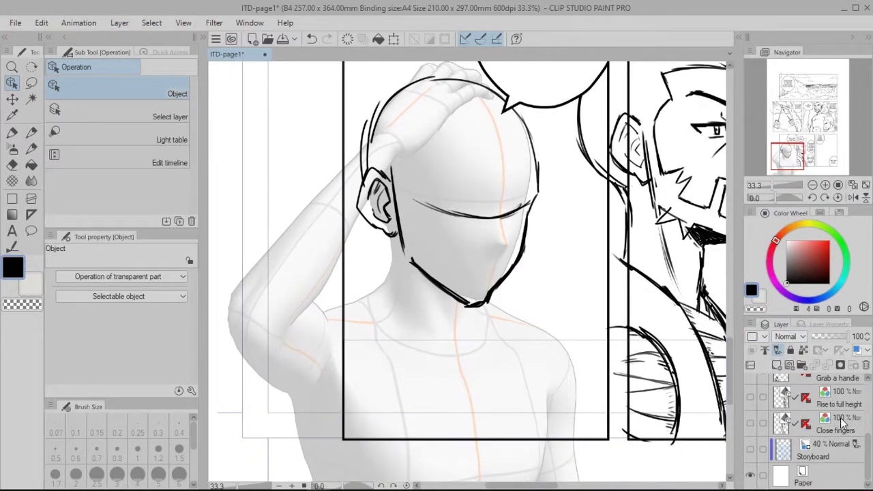
scroll(841, 422, up, 3)
scroll(870, 405, up, 3)
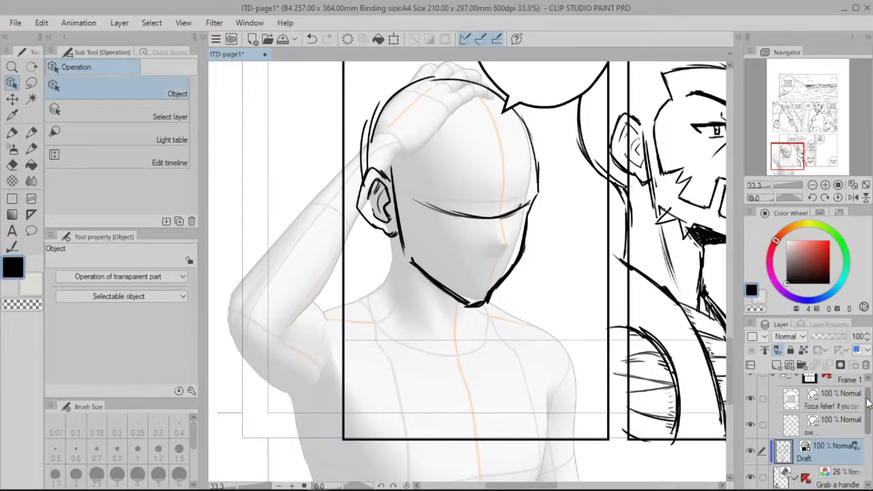
scroll(700, 232, up, 1)
- Undo the last two strokes and redraw the far head contour, hairline and sideburn with the Darker pencil at size 0.40
click(32, 147)
key(ctrl+z)
key(ctrl+z)
key(])
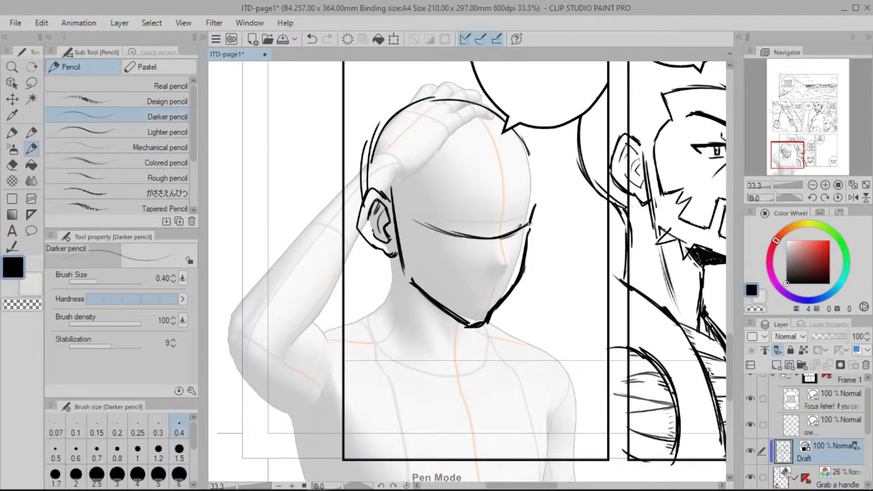
drag(513, 136, 524, 208)
drag(420, 169, 486, 175)
drag(409, 167, 412, 185)
drag(404, 197, 396, 219)
drag(468, 287, 477, 257)
scroll(472, 271, up, 1)
- Draw the neck, both shoulders and the lowered arm over the faded 3D figure in the "Relax Dad" panel
drag(390, 233, 378, 307)
drag(465, 304, 459, 346)
drag(491, 298, 588, 446)
drag(555, 391, 549, 444)
drag(386, 273, 331, 309)
scroll(477, 273, up, 1)
- Draw the raised forearm and the hand with its fingers resting on top of the head, following the 3D figure
drag(478, 205, 513, 314)
drag(422, 232, 358, 340)
drag(399, 179, 377, 267)
mouse_move(350, 256)
mouse_down()
mouse_move(386, 217)
mouse_move(421, 232)
mouse_up()
drag(393, 209, 404, 179)
drag(430, 153, 528, 163)
drag(420, 236, 483, 190)
mouse_move(438, 145)
mouse_down()
mouse_move(426, 158)
mouse_move(465, 132)
mouse_up()
drag(444, 160, 501, 135)
mouse_move(498, 134)
mouse_down()
mouse_move(520, 149)
mouse_move(492, 159)
mouse_up()
mouse_move(481, 188)
mouse_down()
mouse_move(504, 172)
mouse_move(535, 168)
mouse_move(500, 174)
mouse_up()
scroll(512, 171, down, 1)
mouse_move(225, 178)
mouse_down()
mouse_move(594, 177)
mouse_move(327, 204)
mouse_up()
scroll(593, 177, down, 2)
key(h)
key(ctrl+plus)
key(m)
drag(525, 261, 545, 240)
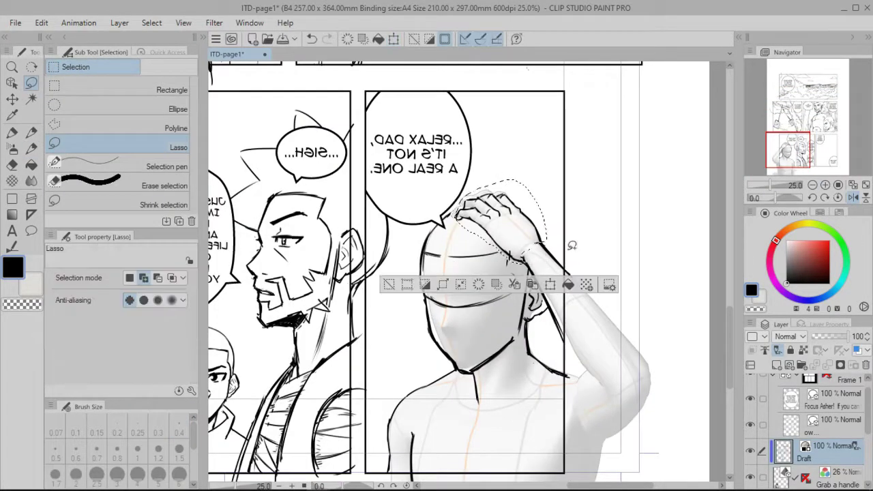
key(ctrl+d)
- Draw the character's angry eyebrows and the outlines of both eyes with the Darker pencil
key(p)
key(h)
key(ctrl+plus)
drag(413, 209, 461, 170)
scroll(477, 320, up, 3)
drag(405, 130, 371, 205)
scroll(532, 382, down, 4)
scroll(542, 458, up, 6)
mouse_move(410, 239)
mouse_down()
mouse_move(473, 269)
mouse_move(391, 249)
mouse_up()
drag(427, 250, 444, 268)
drag(420, 225, 477, 254)
drag(524, 271, 561, 243)
scroll(532, 266, down, 6)
- Draw the nose, under-eye lines and mouth and finish the far eye, checking the face in a mirrored view
scroll(550, 248, up, 6)
drag(456, 273, 468, 290)
drag(502, 278, 508, 292)
drag(498, 309, 516, 333)
drag(516, 334, 501, 359)
key(h)
drag(491, 301, 517, 294)
drag(470, 270, 536, 238)
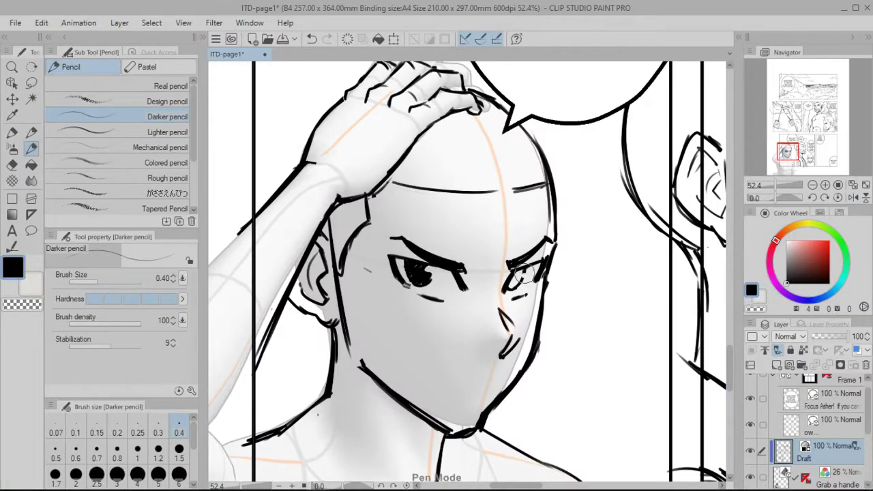
click(852, 198)
drag(447, 282, 498, 274)
click(853, 197)
scroll(468, 273, down, 2)
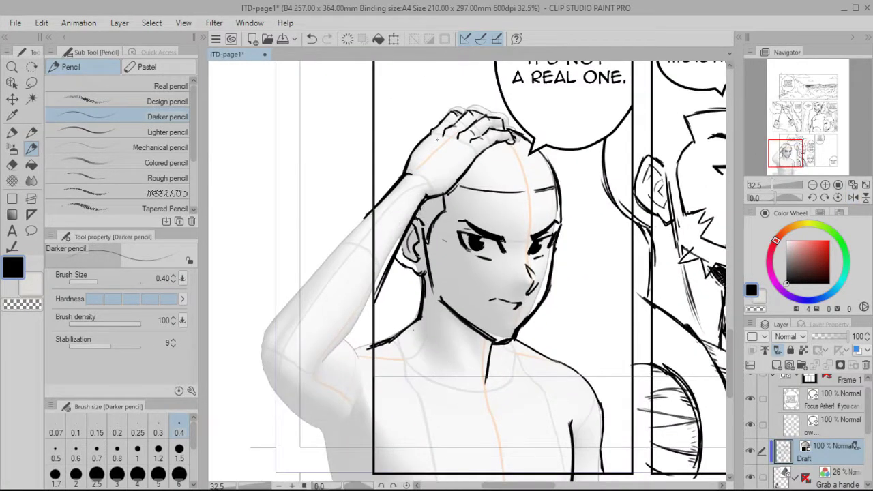
- Hide the Grab a handle 3D layer and draw a high collar around the character's neck below the jaw
click(750, 477)
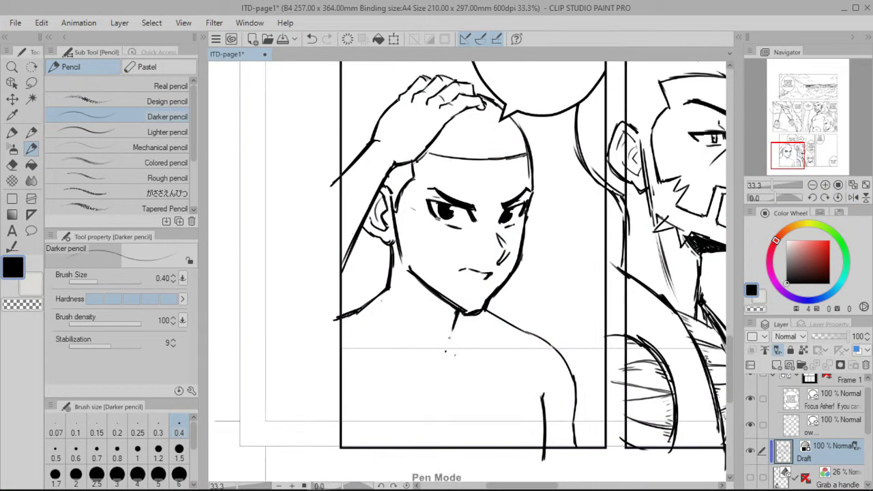
drag(365, 258, 369, 312)
key(h)
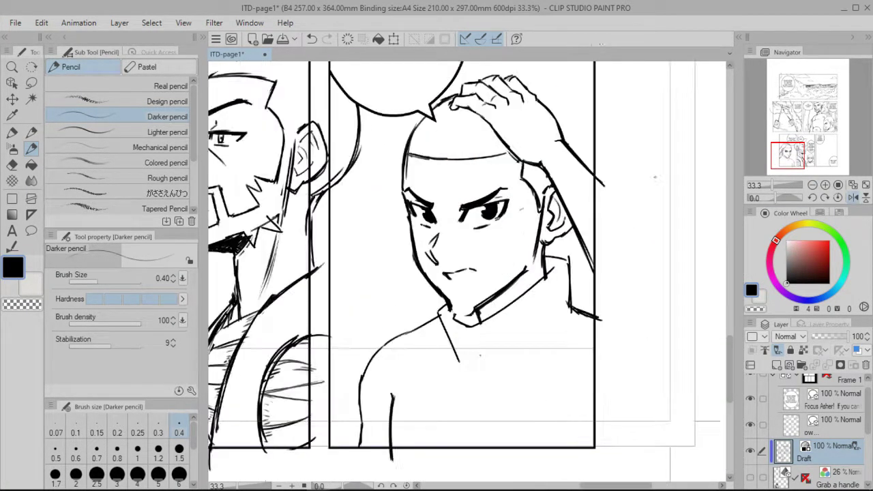
key(ctrl+plus)
mouse_move(599, 263)
mouse_down()
mouse_move(589, 278)
mouse_move(614, 255)
mouse_up()
key(h)
scroll(468, 273, down, 2)
drag(456, 354, 466, 345)
click(750, 477)
click(750, 477)
drag(382, 298, 350, 291)
key(ctrl+z)
key(ctrl+z)
key(ctrl+z)
- Show the 3D figure, redraw the far shoulder and sleeve lines along it, and hide the figure again
click(750, 478)
drag(501, 321, 577, 395)
drag(550, 354, 573, 424)
drag(534, 388, 536, 440)
click(751, 477)
- Redraw the character's mouth as open and refine the jaw and collar lines, checking them in a mirrored view
mouse_move(772, 185)
mouse_down()
mouse_move(763, 185)
mouse_move(770, 185)
mouse_up()
drag(528, 310, 510, 309)
key(h)
drag(772, 185, 772, 185)
key(h)
drag(411, 273, 421, 315)
key(h)
drag(468, 336, 520, 235)
drag(529, 236, 532, 272)
key(h)
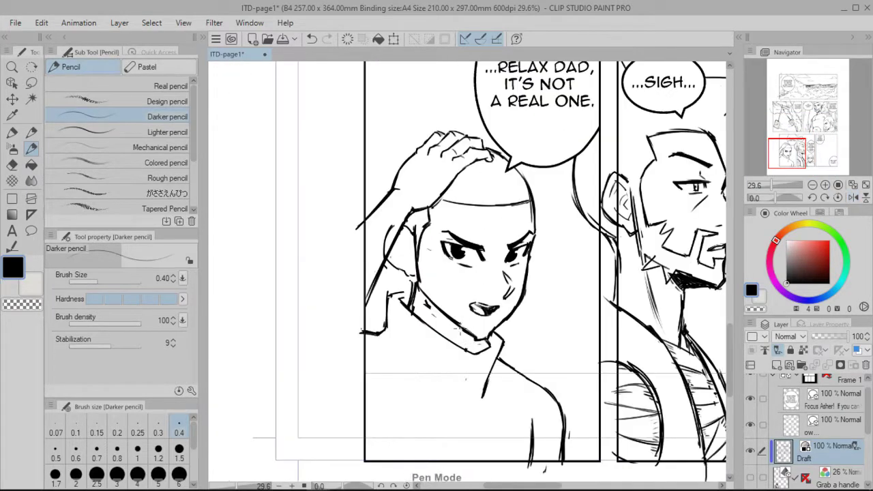
- Draw two long diagonal lines from the collar opening down the character's chest to the panel's lower border
drag(511, 368, 492, 473)
drag(490, 373, 459, 473)
drag(488, 391, 466, 460)
drag(511, 367, 493, 474)
key(ctrl+minus)
key(ctrl+minus)
key(ctrl+minus)
key(ctrl+plus)
key(ctrl+plus)
mouse_move(401, 243)
mouse_down()
mouse_move(398, 284)
mouse_move(448, 326)
mouse_up()
key(h)
drag(797, 147, 809, 147)
key(ctrl+plus)
key(ctrl+z)
drag(615, 363, 675, 300)
key(ctrl+z)
- Compare the drawn character with the 3D figure underneath and examine the drawing beside the neighbouring panel
drag(775, 184, 768, 185)
key(h)
drag(791, 159, 789, 157)
click(751, 476)
click(750, 477)
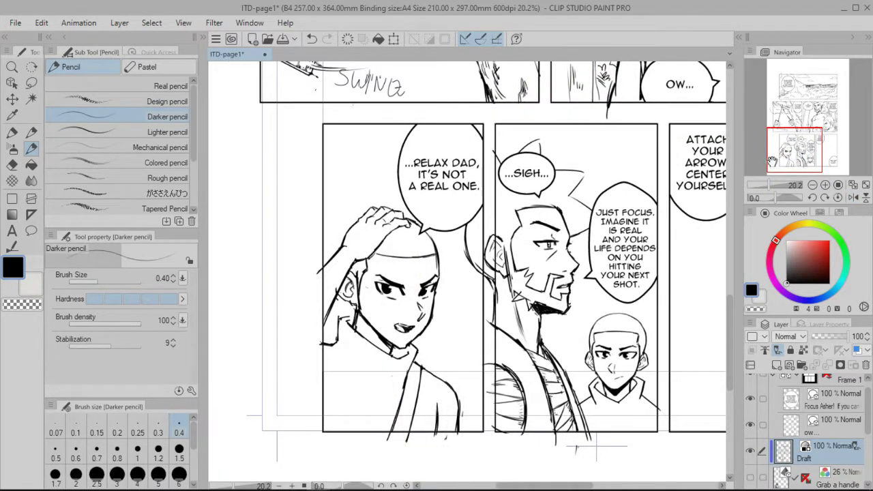
scroll(812, 160, down, 2)
scroll(799, 151, up, 3)
click(792, 154)
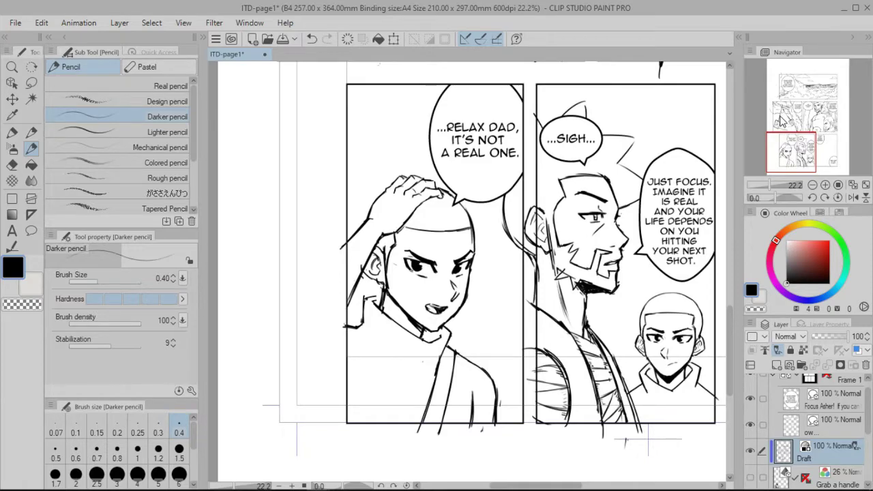
click(785, 162)
drag(786, 163, 785, 160)
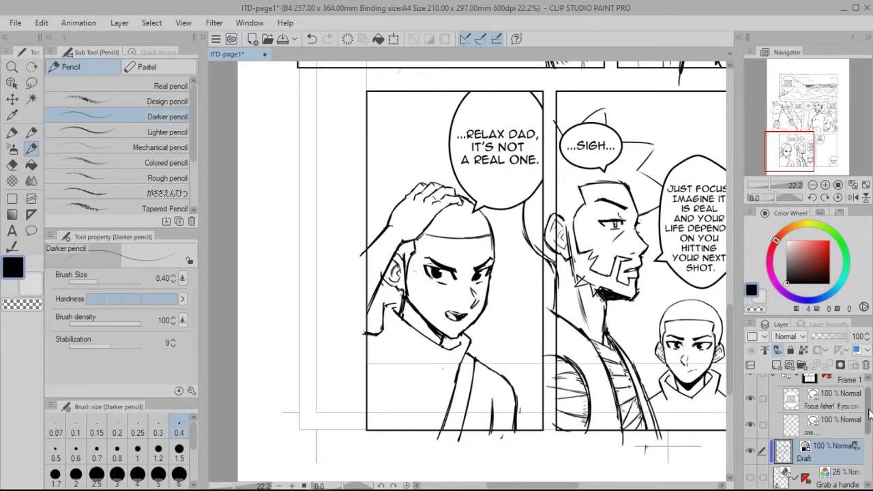
- Show the Grab a handle 3D layer, hide the Draft layer, and raise the figure's opacity to 72%
scroll(863, 422, down, 1)
click(750, 465)
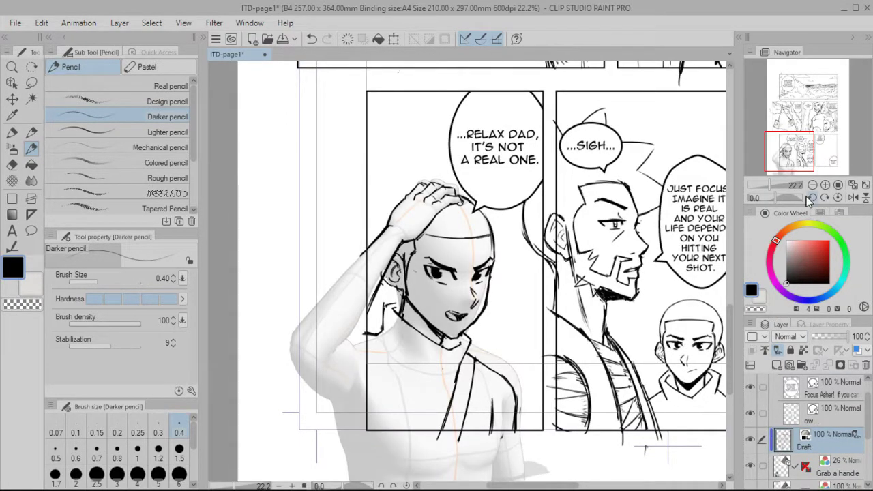
click(751, 466)
click(751, 466)
click(751, 443)
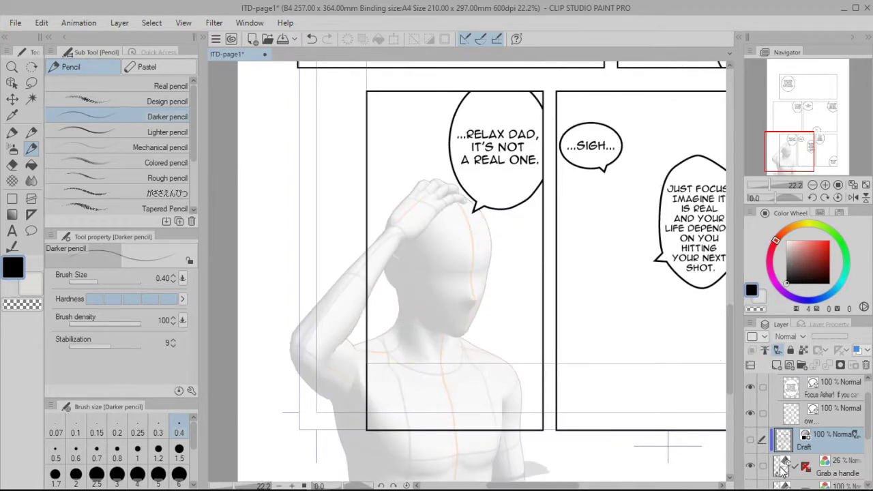
click(834, 337)
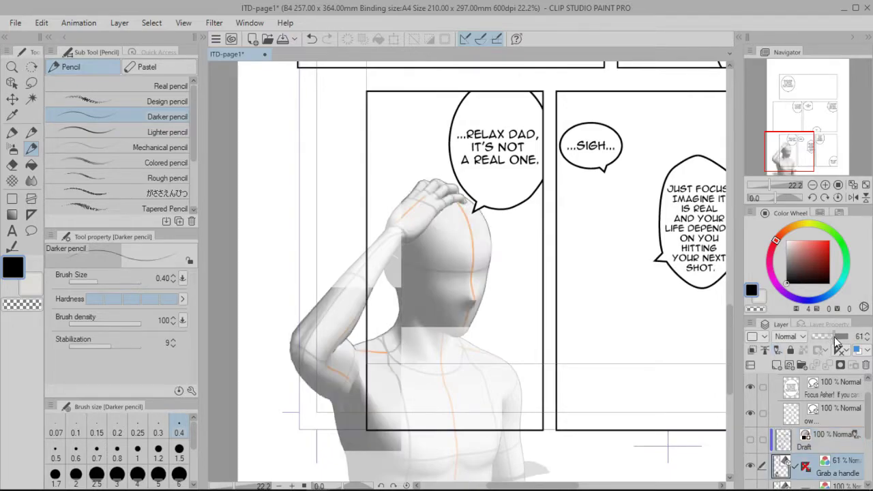
drag(836, 336, 840, 342)
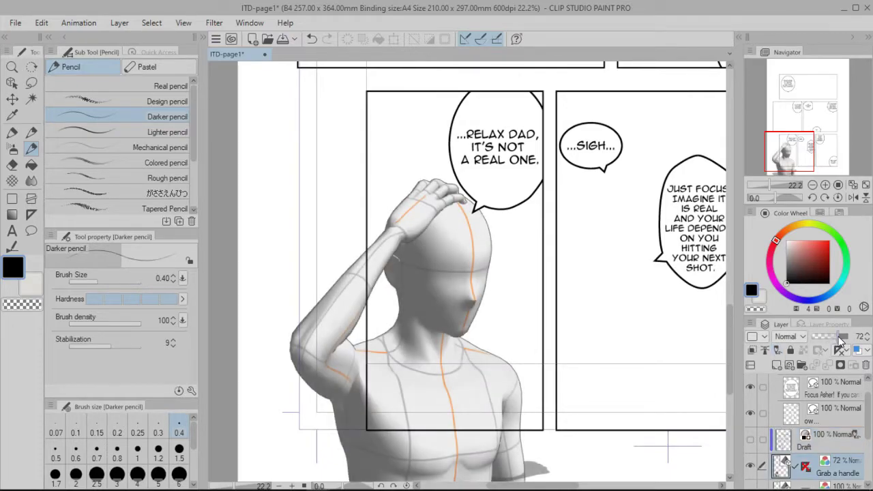
- Compare the line drawing with the darker 3D figure, leaving the Draft layer shown and the figure hidden
click(751, 440)
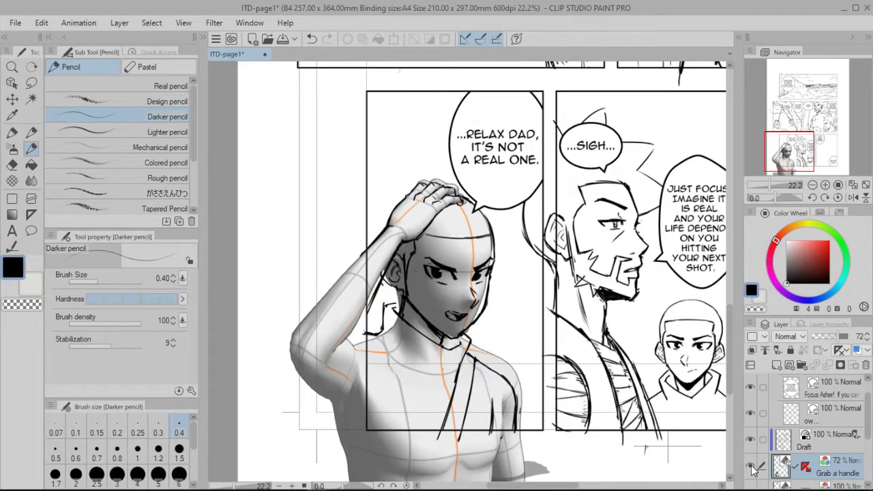
click(750, 441)
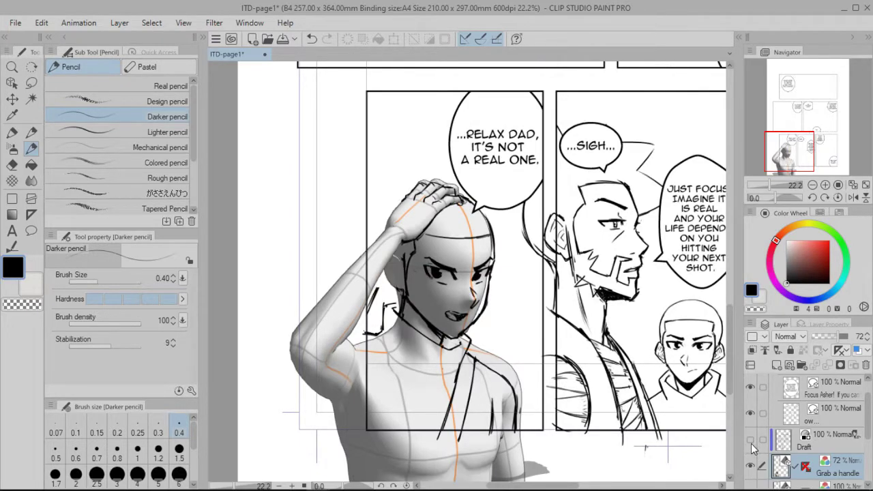
click(750, 466)
click(751, 441)
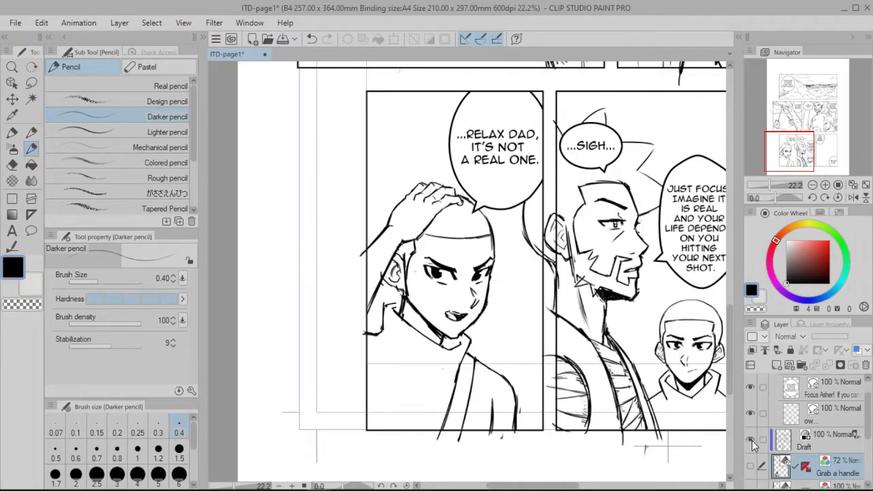
- Examine the drafted page as a whole and look through the 3D categories in the material library
click(764, 186)
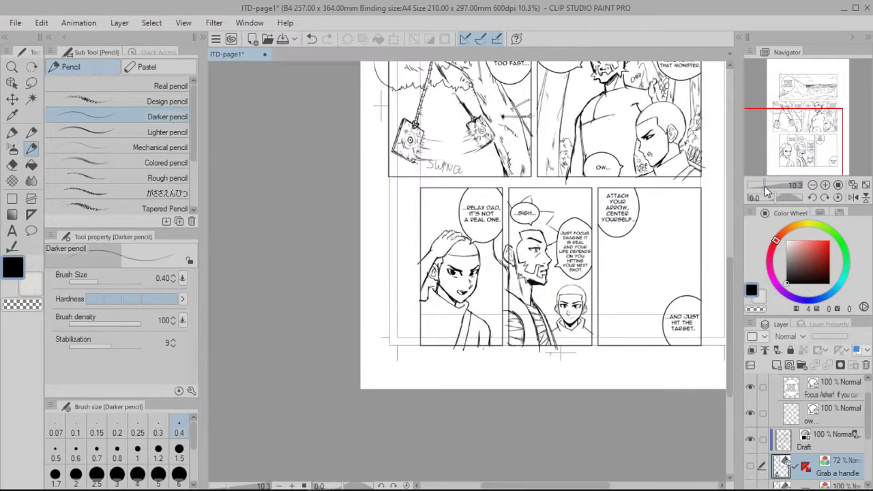
drag(785, 156, 787, 129)
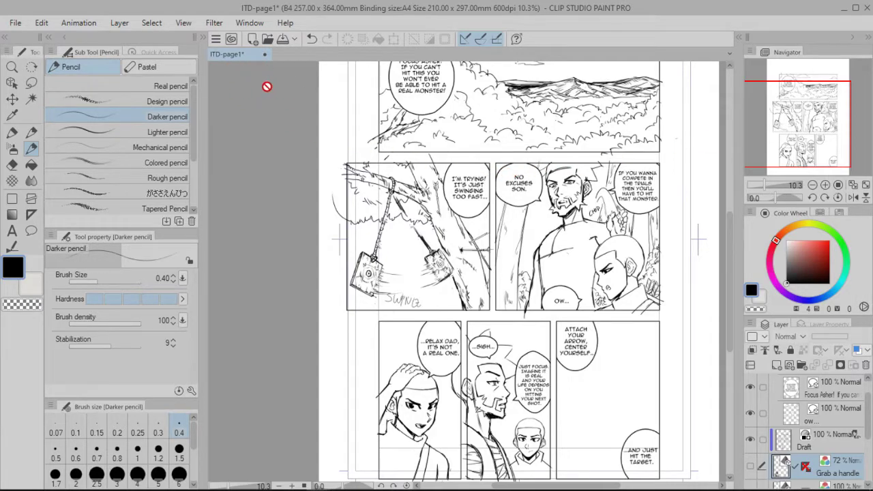
click(48, 36)
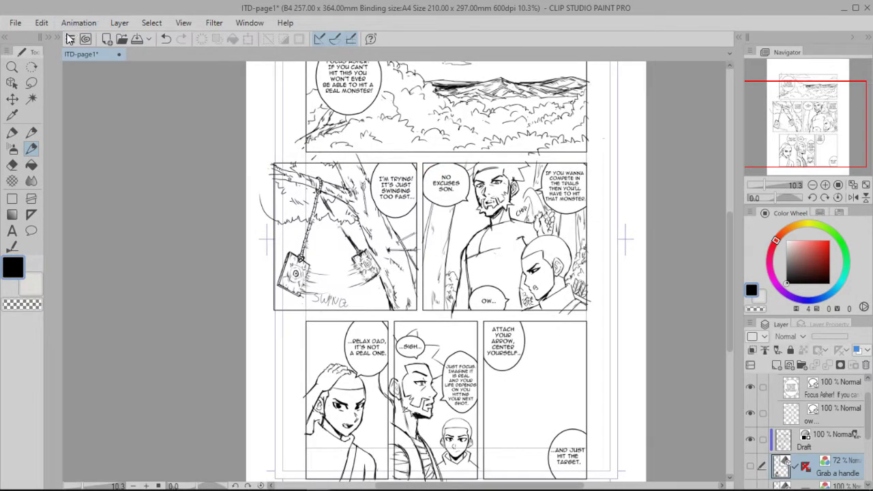
click(113, 51)
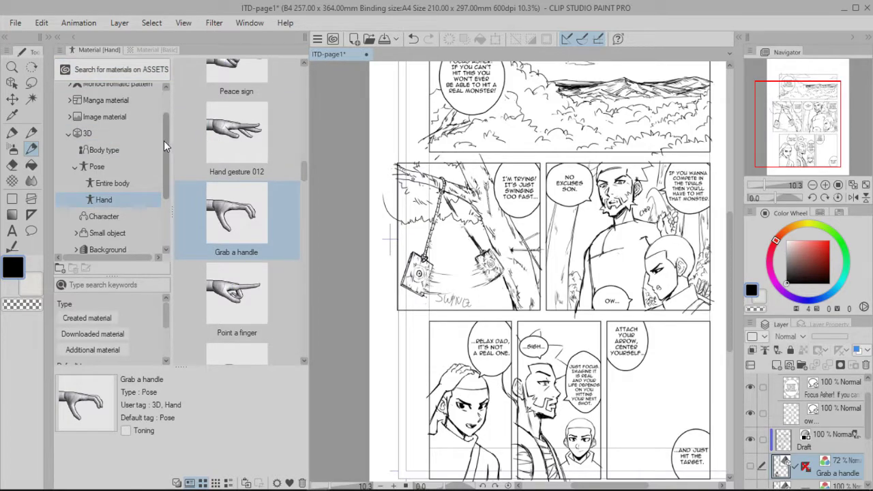
scroll(164, 140, up, 2)
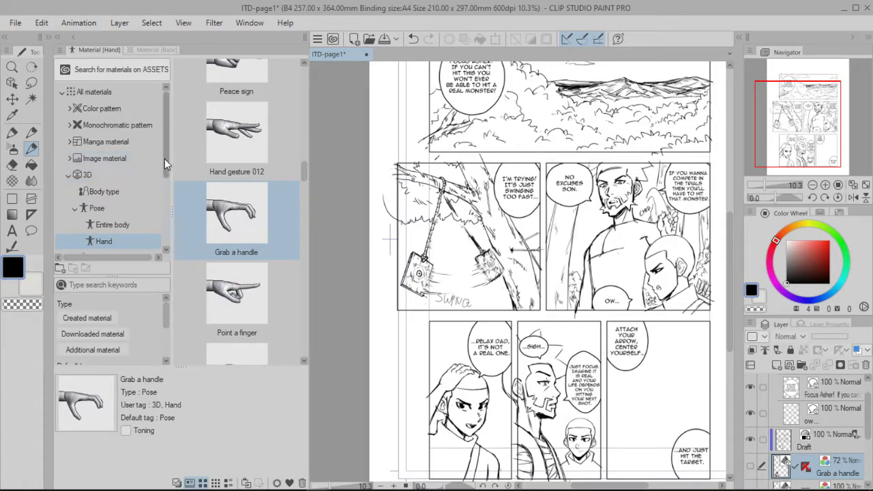
scroll(166, 164, down, 2)
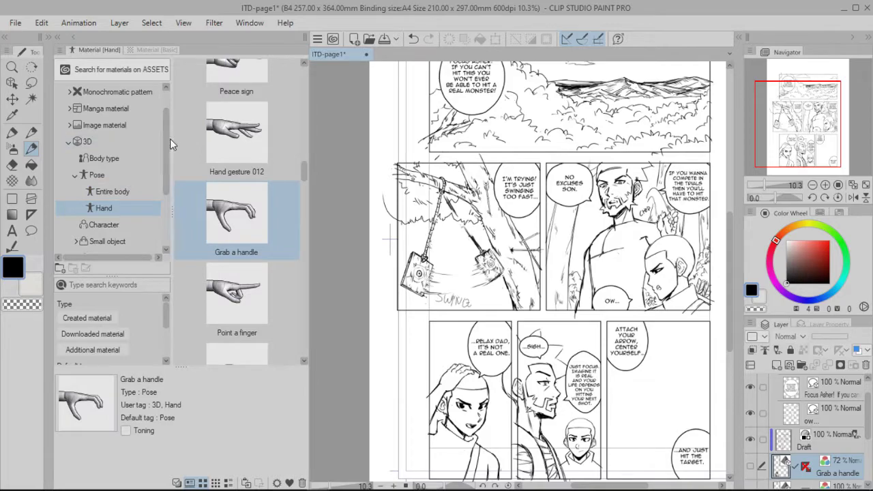
scroll(165, 143, up, 2)
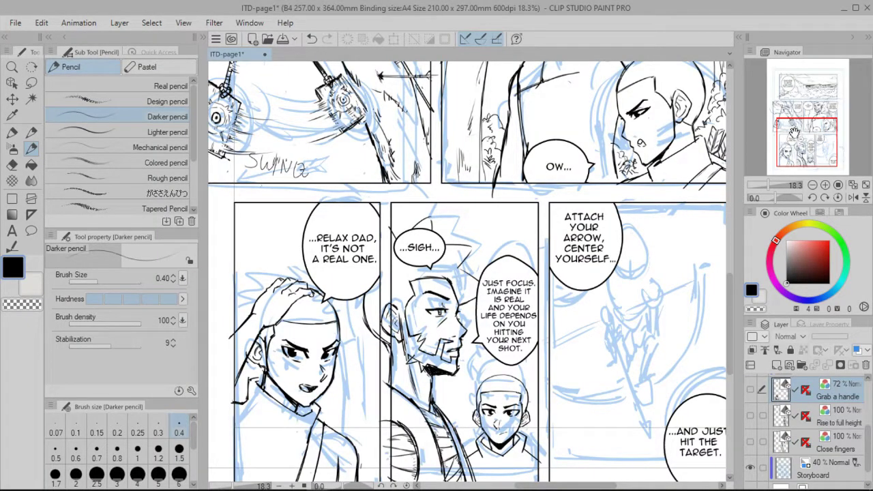
- Compare the "No excuses son" panel with its storyboard sketch and hide the Storyboard layer
drag(801, 142, 814, 127)
click(824, 184)
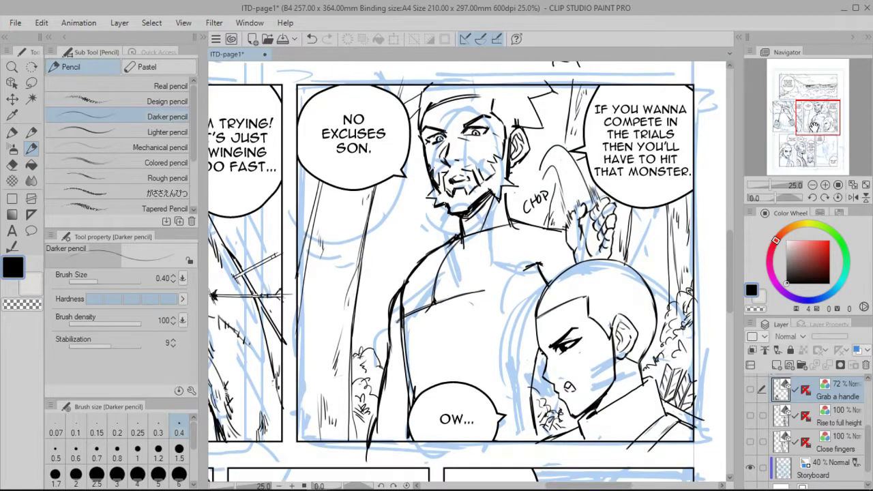
drag(769, 185, 769, 185)
drag(814, 123, 812, 124)
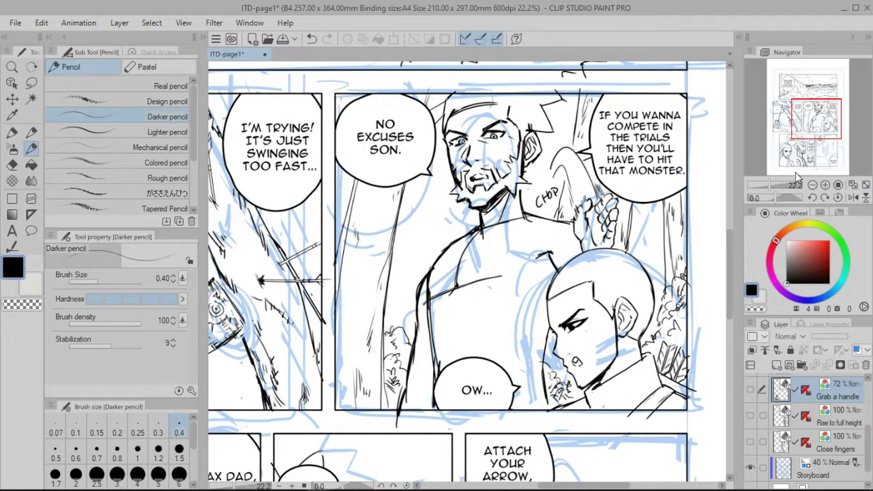
scroll(767, 188, down, 2)
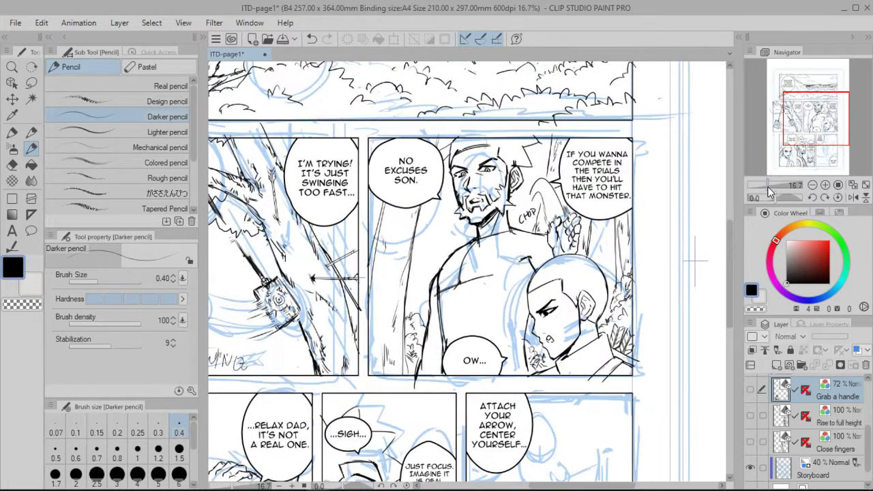
click(750, 468)
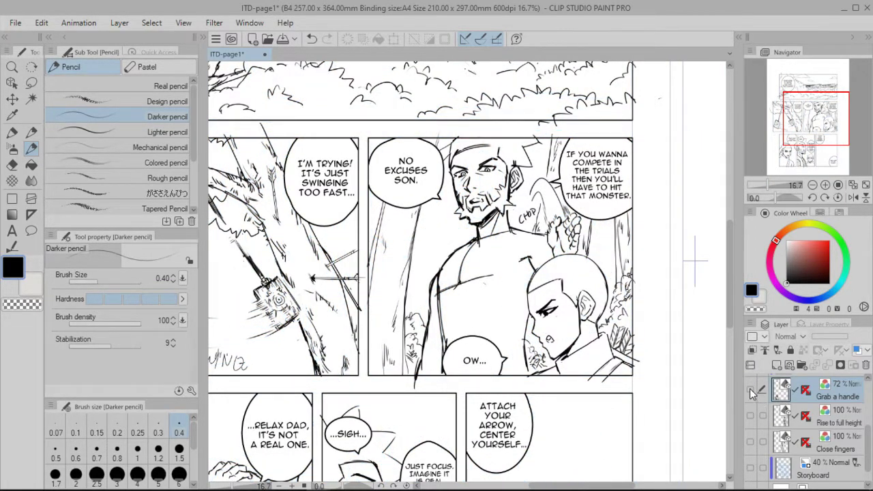
- Show the Grab a handle, Rise to full height and Close fingers 3D layers with the Draft layer hidden, to examine the posed figures alone
click(749, 388)
click(749, 416)
drag(869, 431, 869, 413)
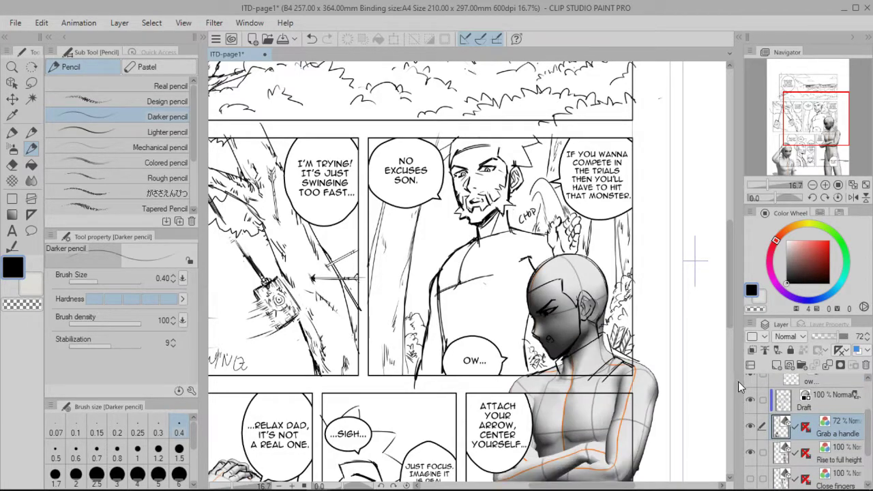
click(750, 401)
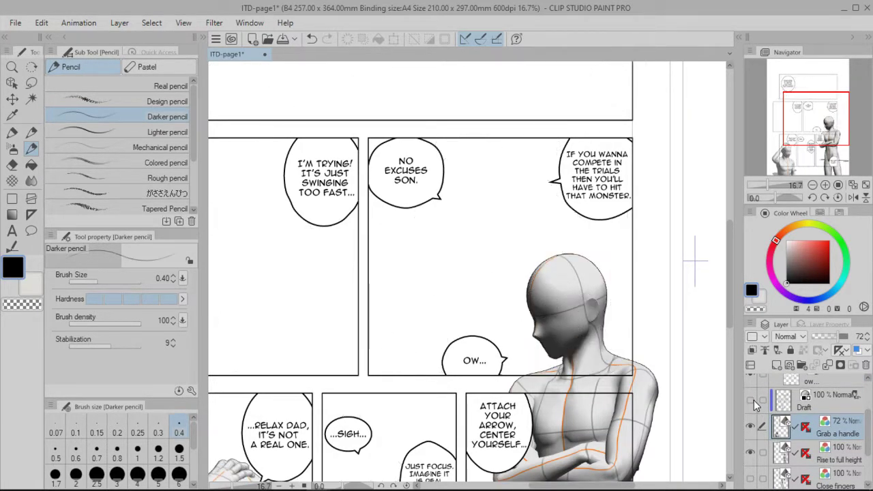
click(750, 453)
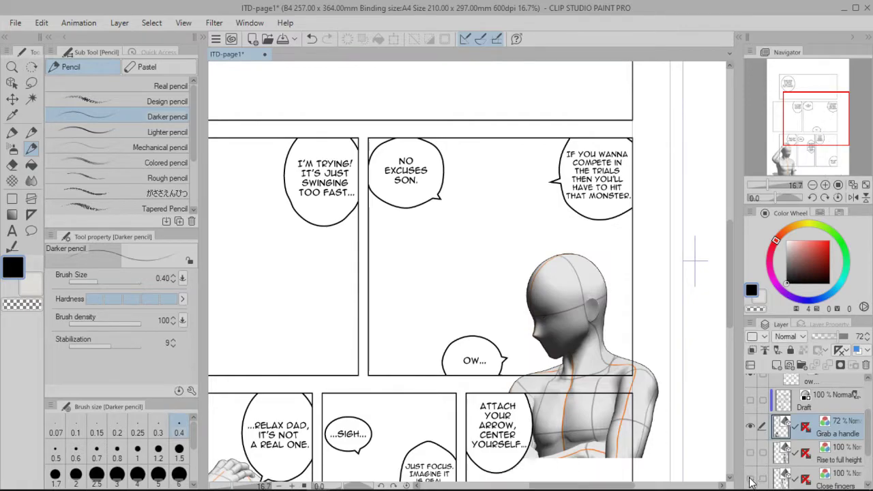
click(751, 478)
click(750, 453)
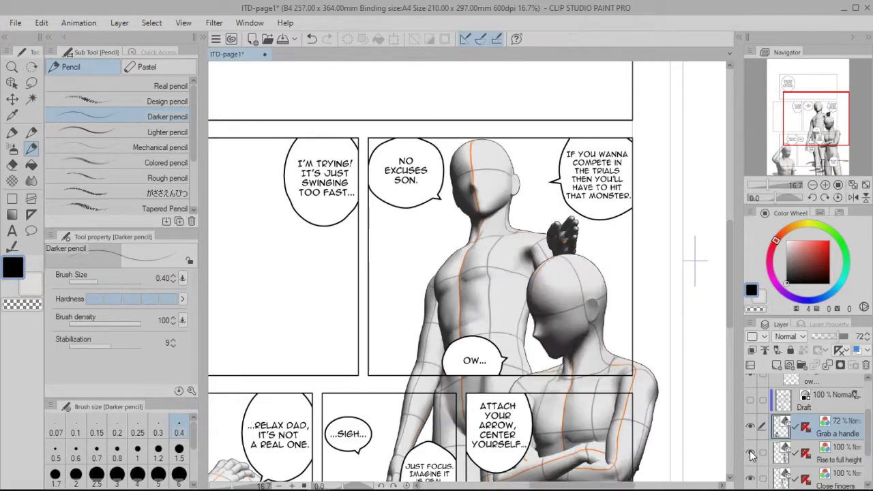
mouse_move(815, 118)
mouse_down()
mouse_move(803, 150)
mouse_move(816, 115)
mouse_move(815, 123)
mouse_up()
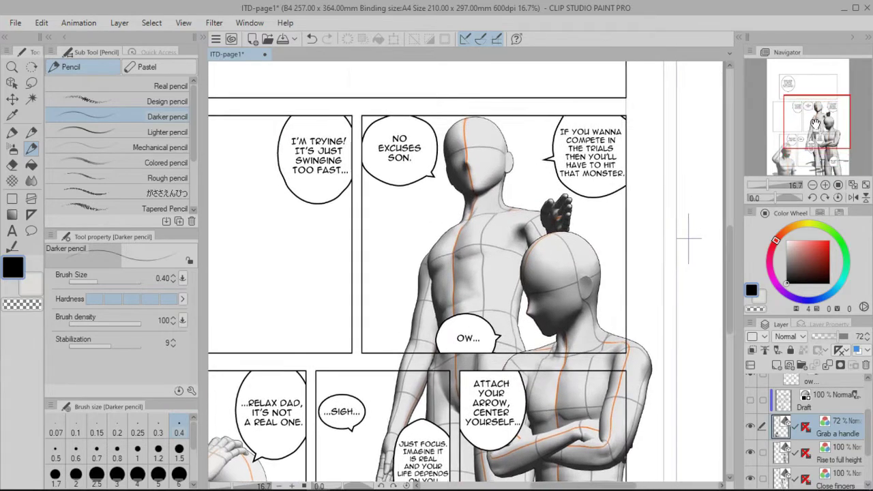
- Compare the Draft drawing with the 3D figures, hide all three 3D layers, and review the drafted middle and lower panels
click(751, 426)
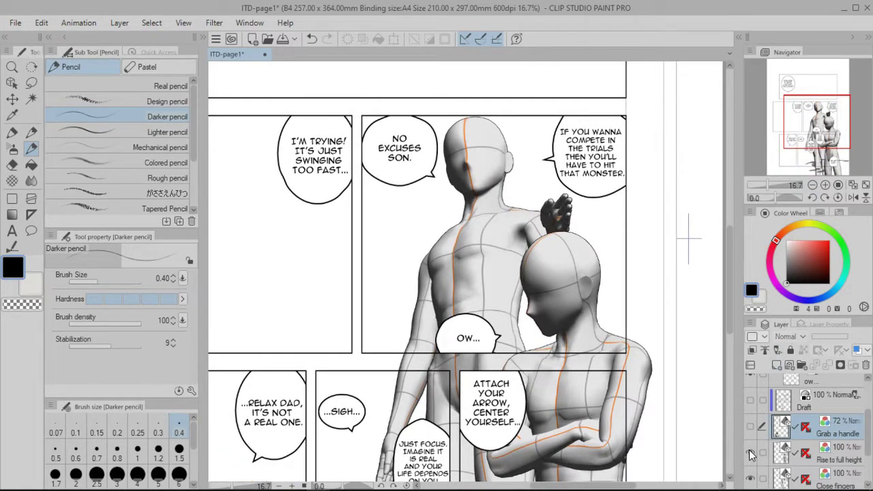
click(750, 404)
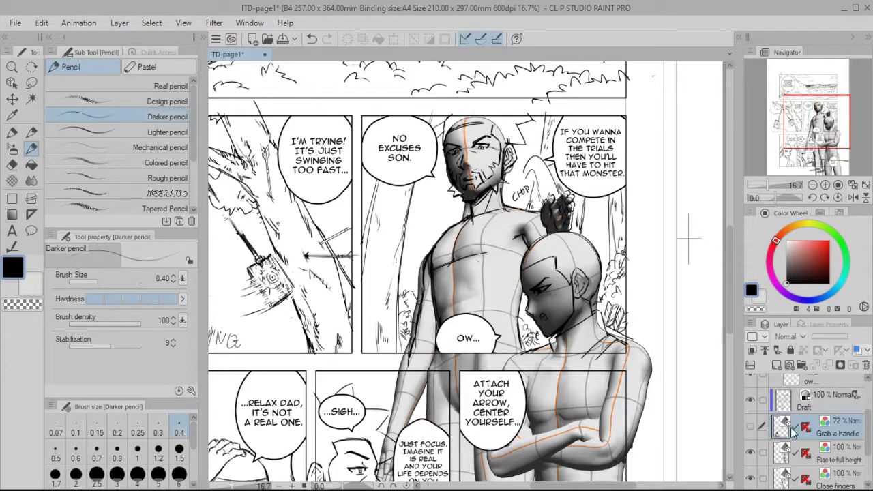
click(751, 452)
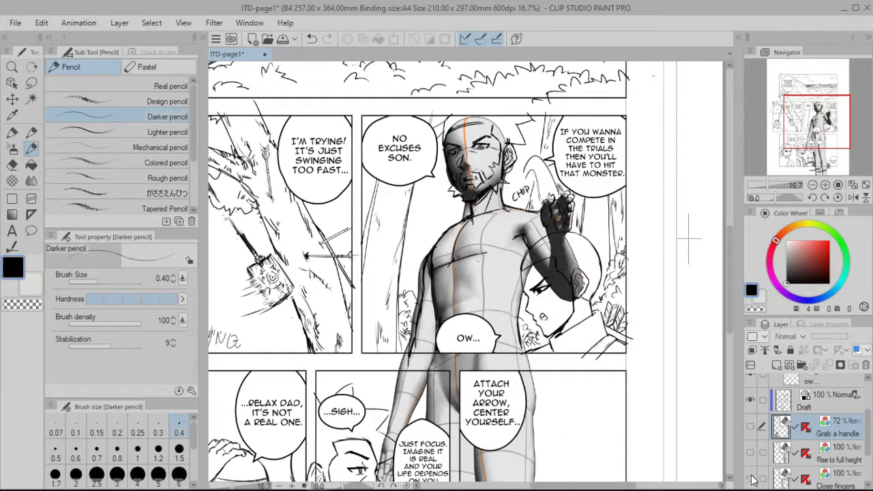
click(751, 479)
mouse_move(812, 117)
mouse_down()
mouse_move(806, 130)
mouse_move(782, 136)
mouse_move(809, 145)
mouse_move(807, 133)
mouse_up()
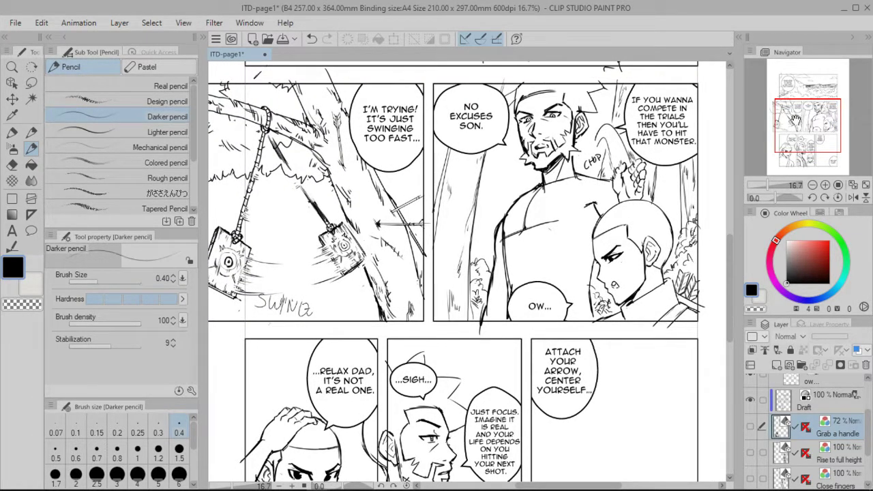
drag(796, 123, 800, 141)
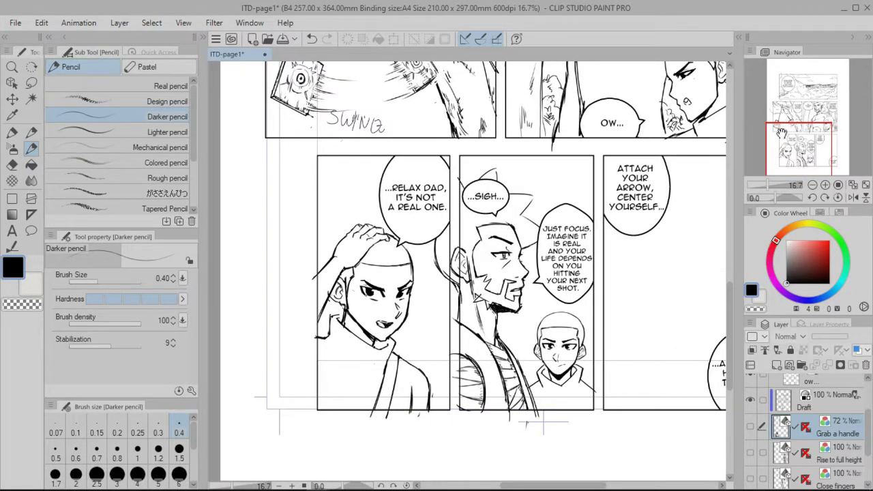
drag(793, 156, 800, 128)
drag(767, 185, 760, 185)
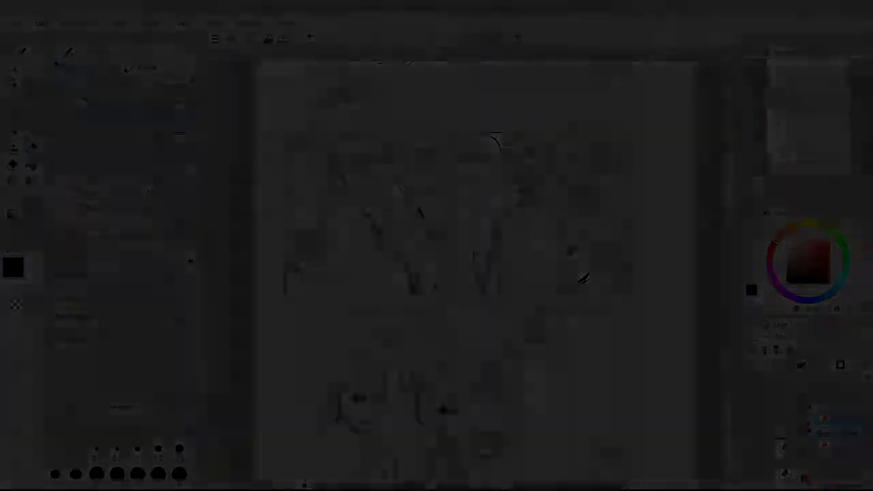